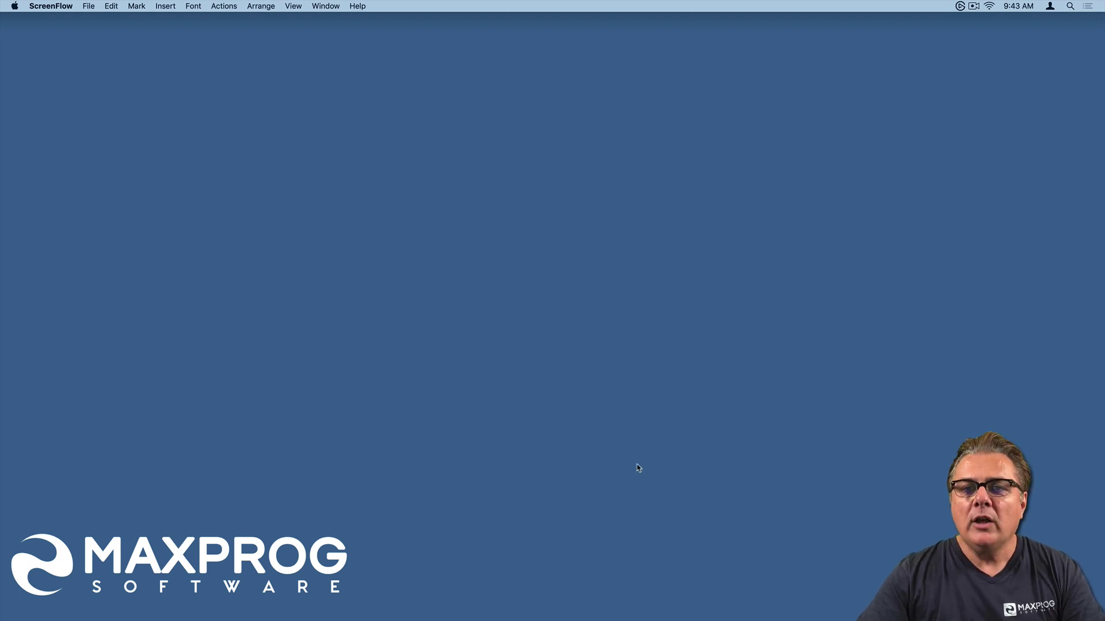
- Launch MaxBulk Mailer from the Dock to get a new untitled message
mouse_move(545, 620)
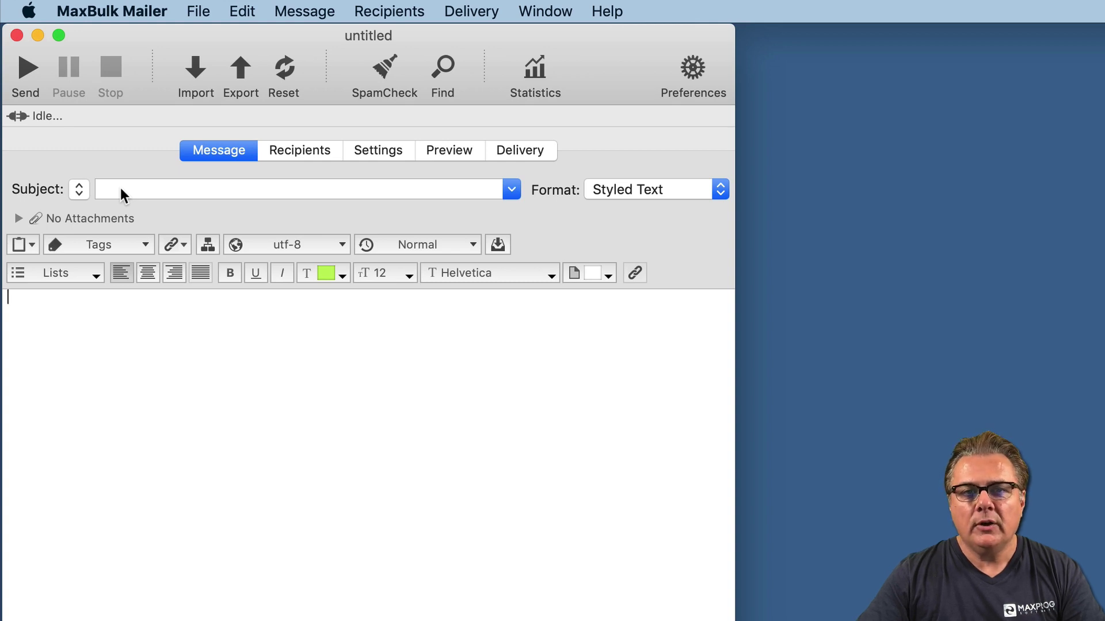
- Enter the subject 'Hey [Firstname]' using the Firstname merge tag
click(120, 188)
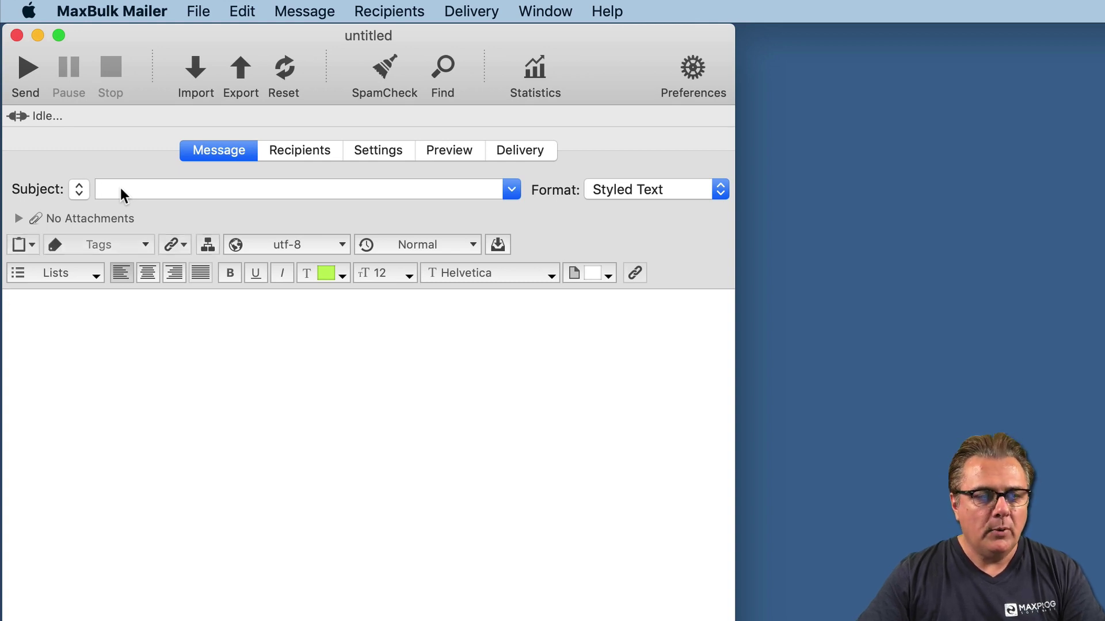
text(Hey)
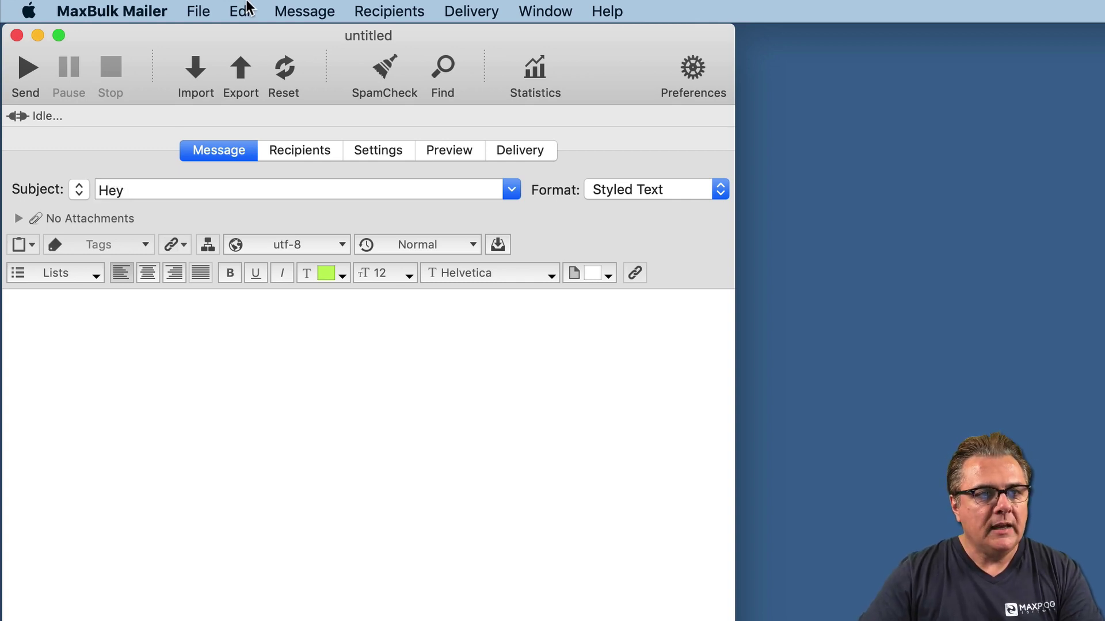
click(242, 11)
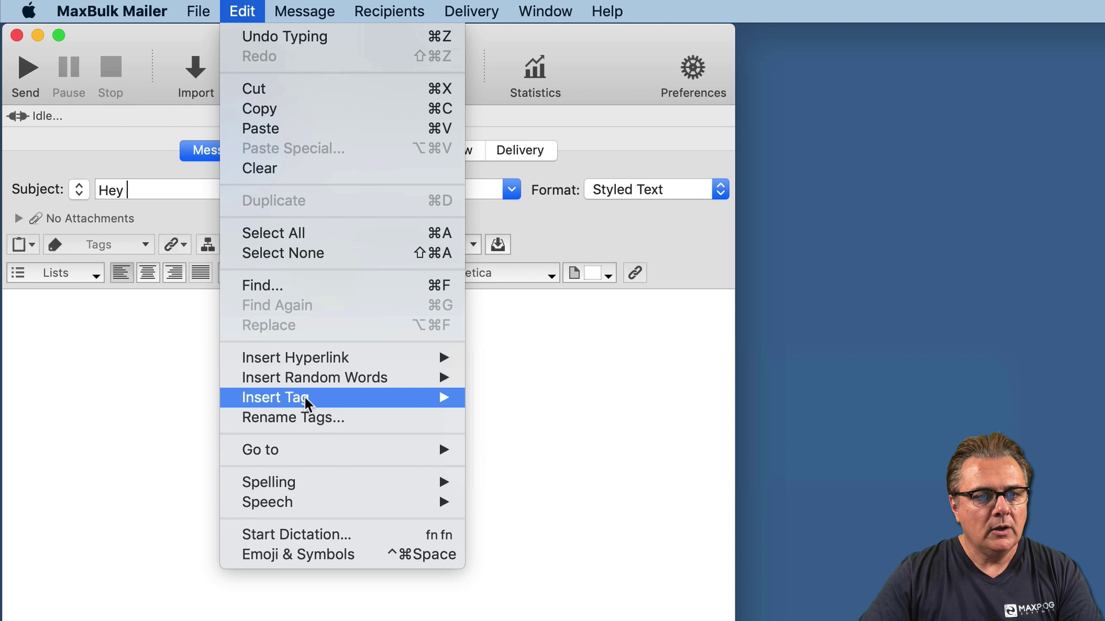
mouse_move(302, 397)
click(489, 398)
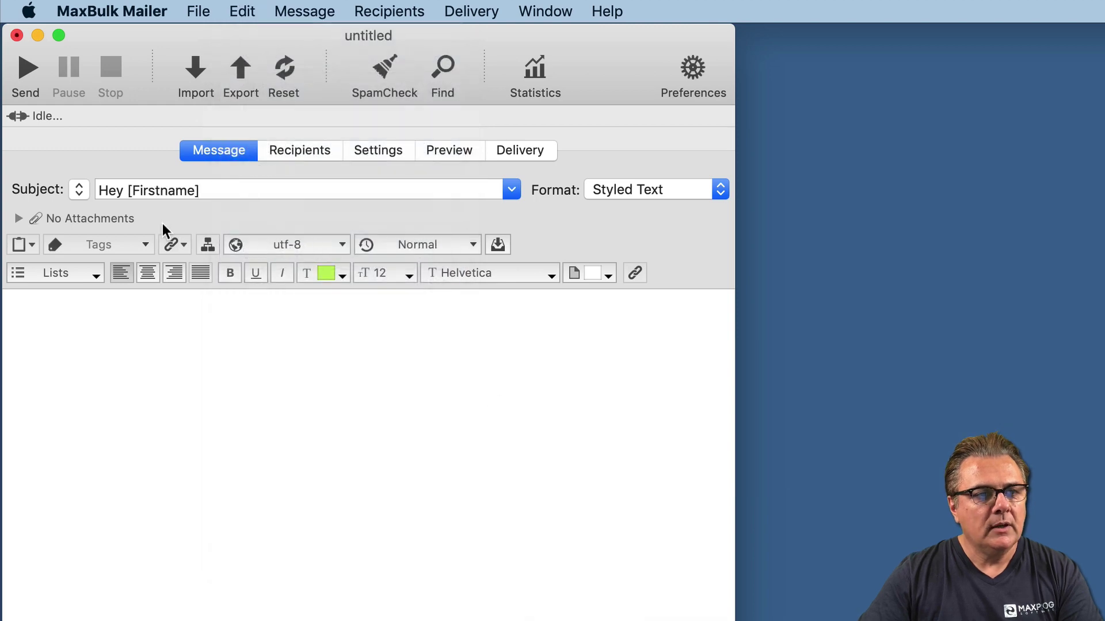
- Write the body 'Hi [Firstname], How are you today, I hope well, See you,' signed with the sender's name
click(84, 344)
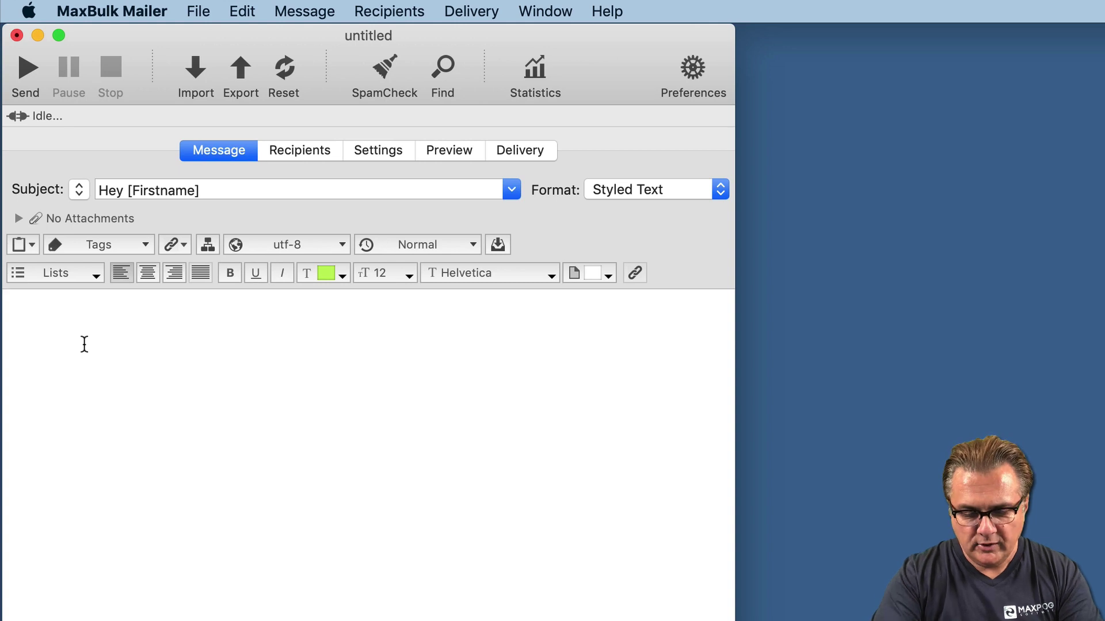
text(Hi)
click(127, 243)
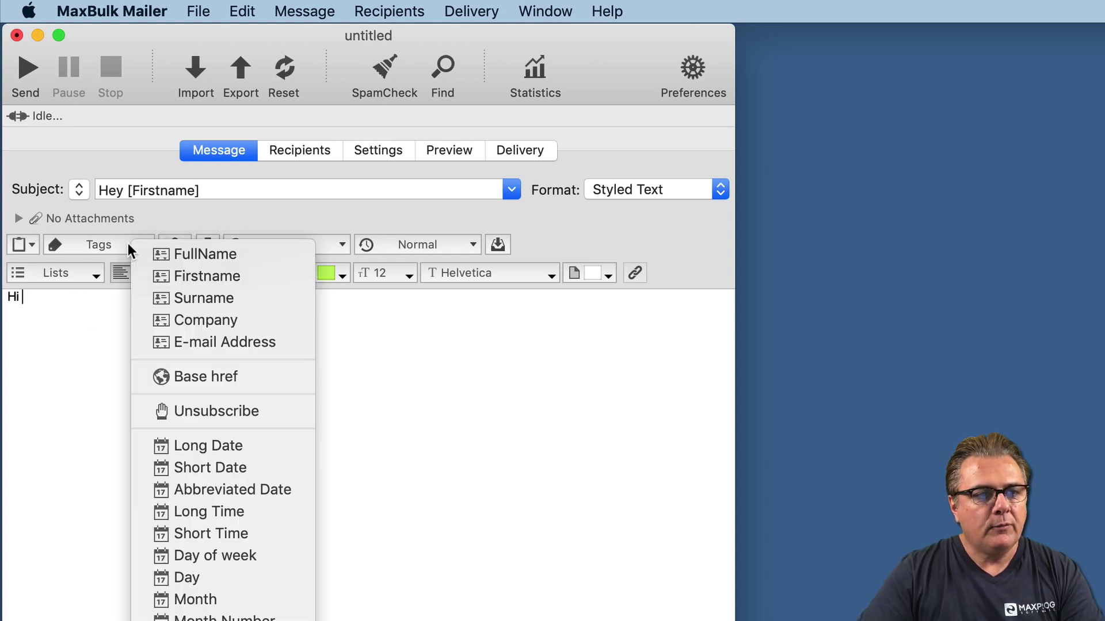
click(176, 274)
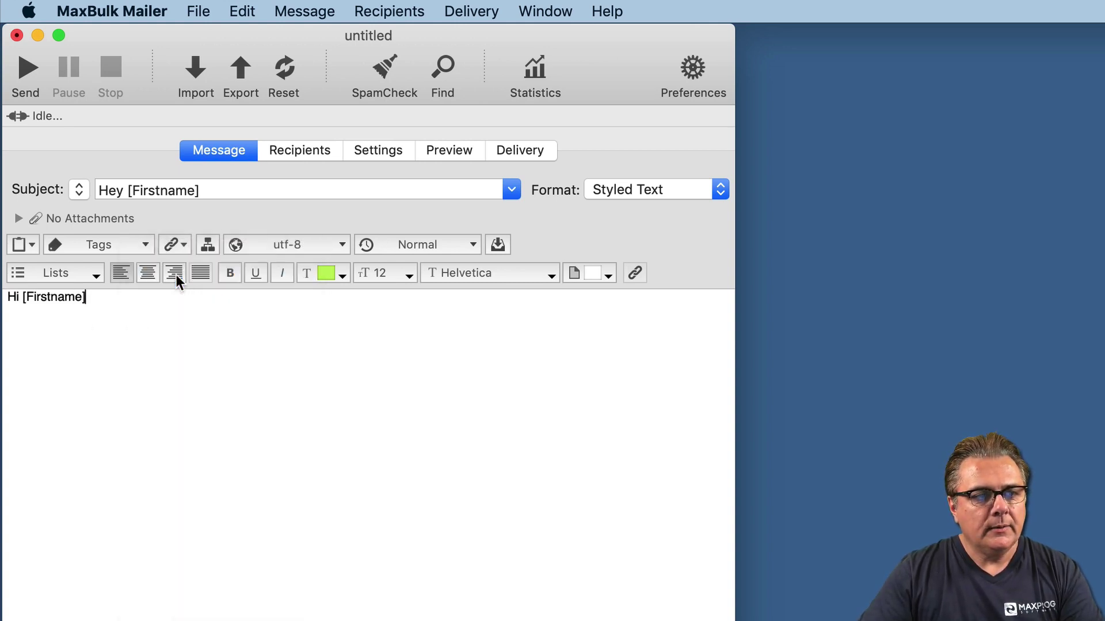
text(,)
key(Return)
key(Return)
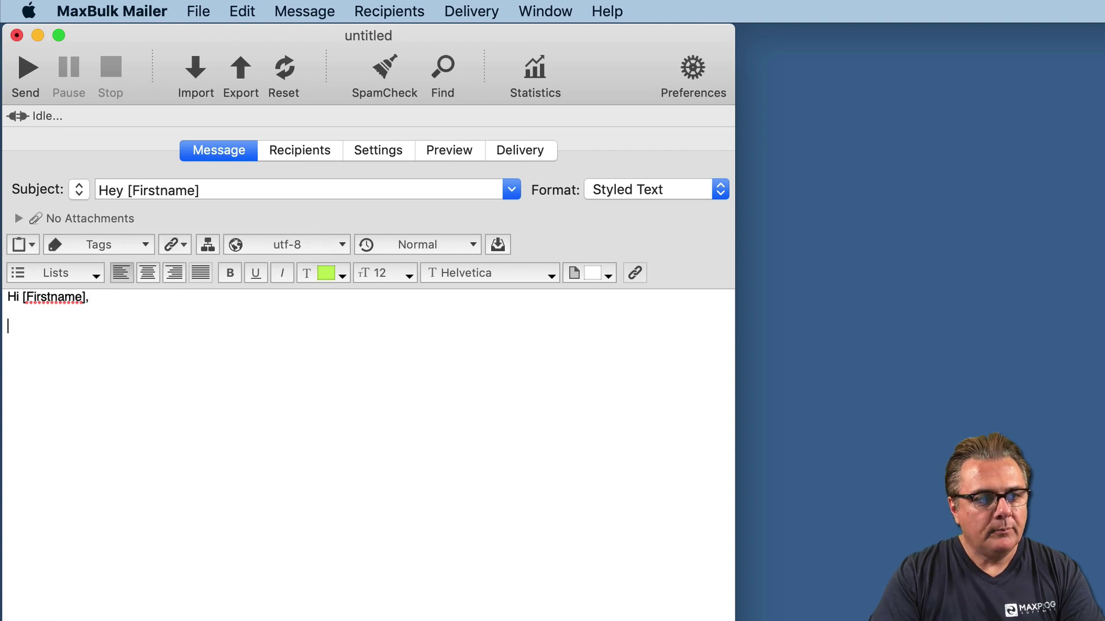
text(How are)
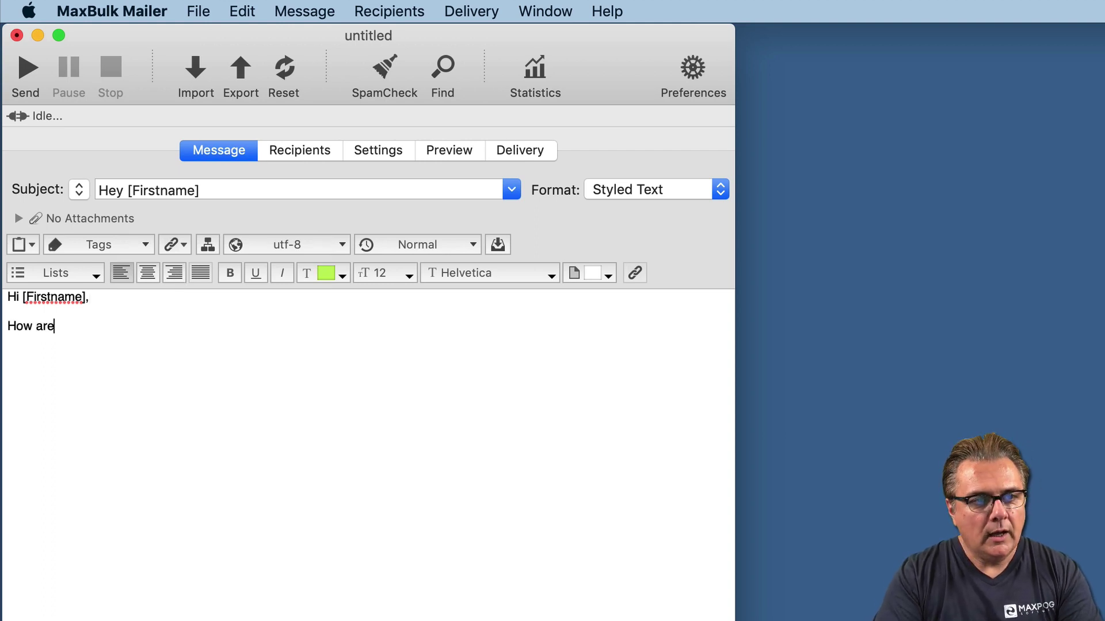
text( you toda)
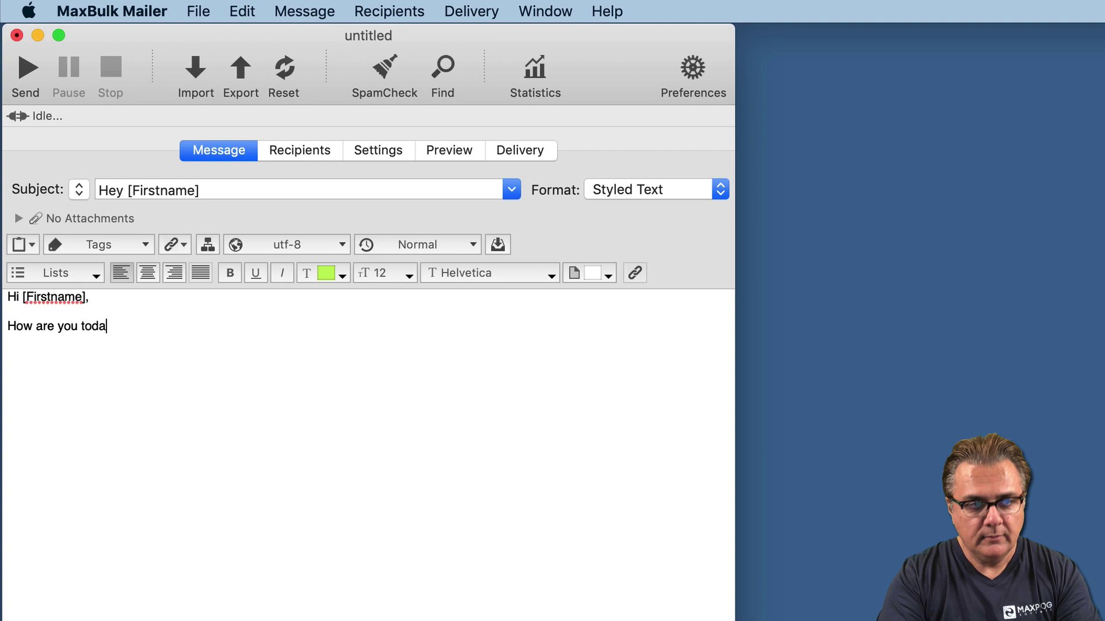
text(y, )
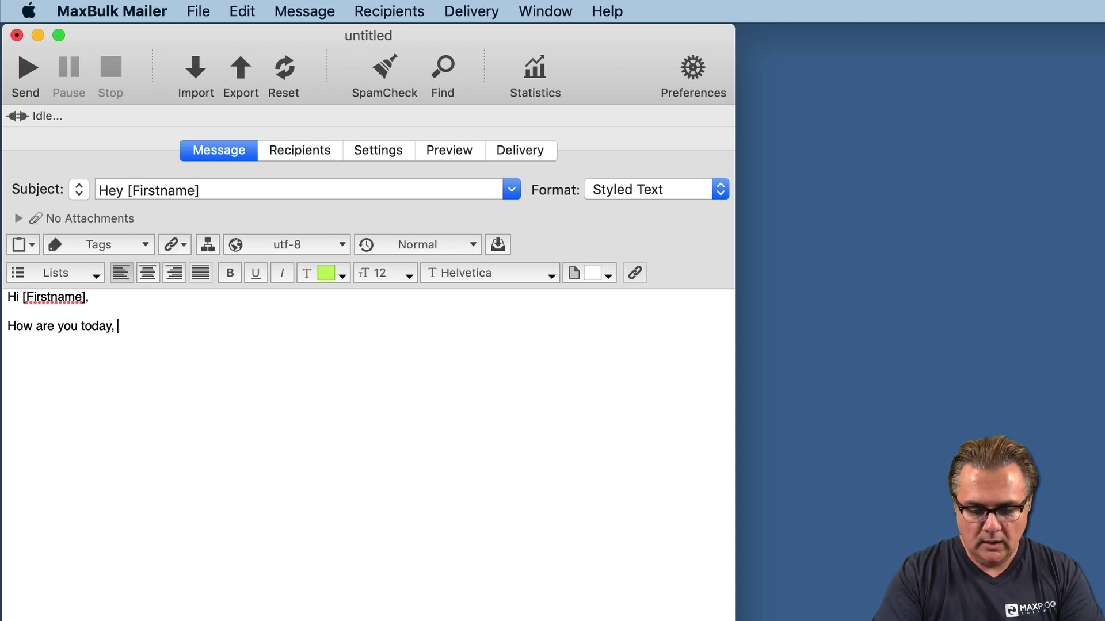
text(I hope )
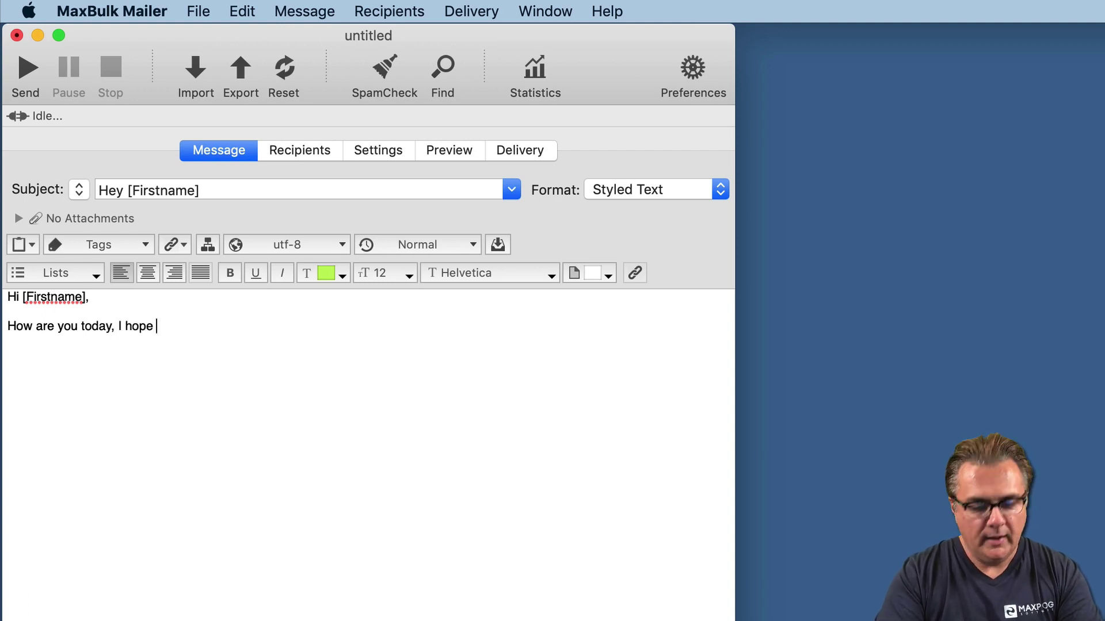
text(well,  )
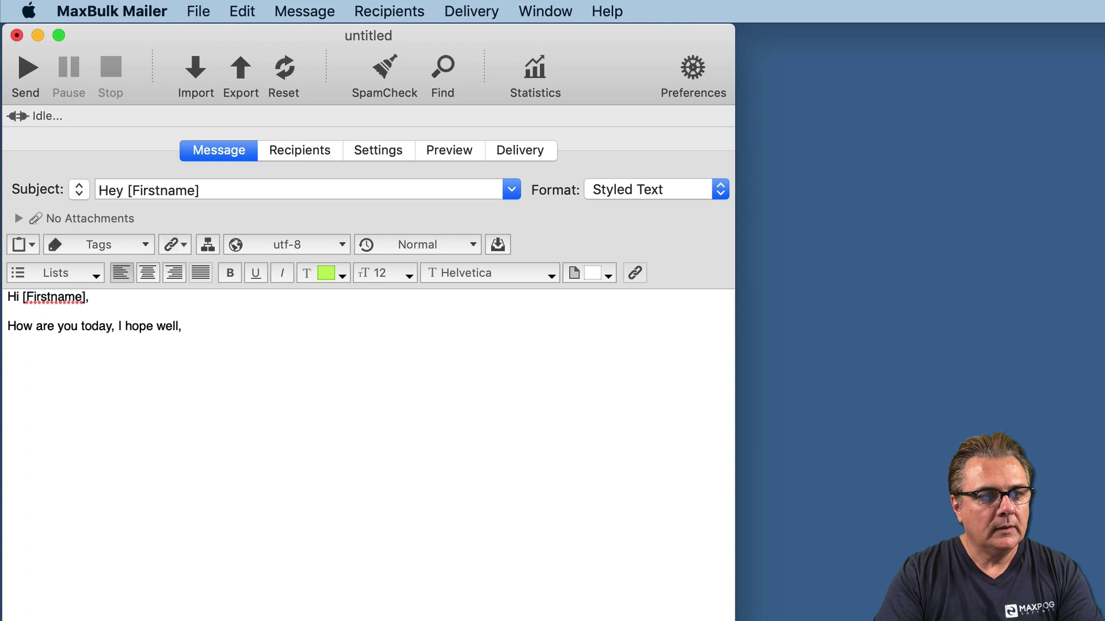
text(See y)
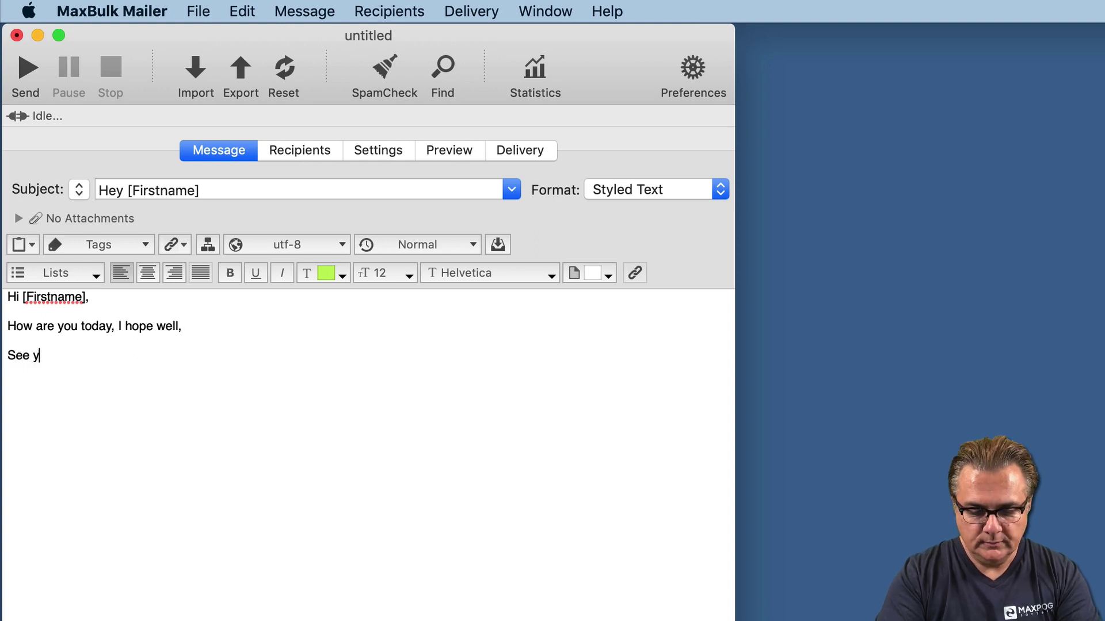
text(ou,)
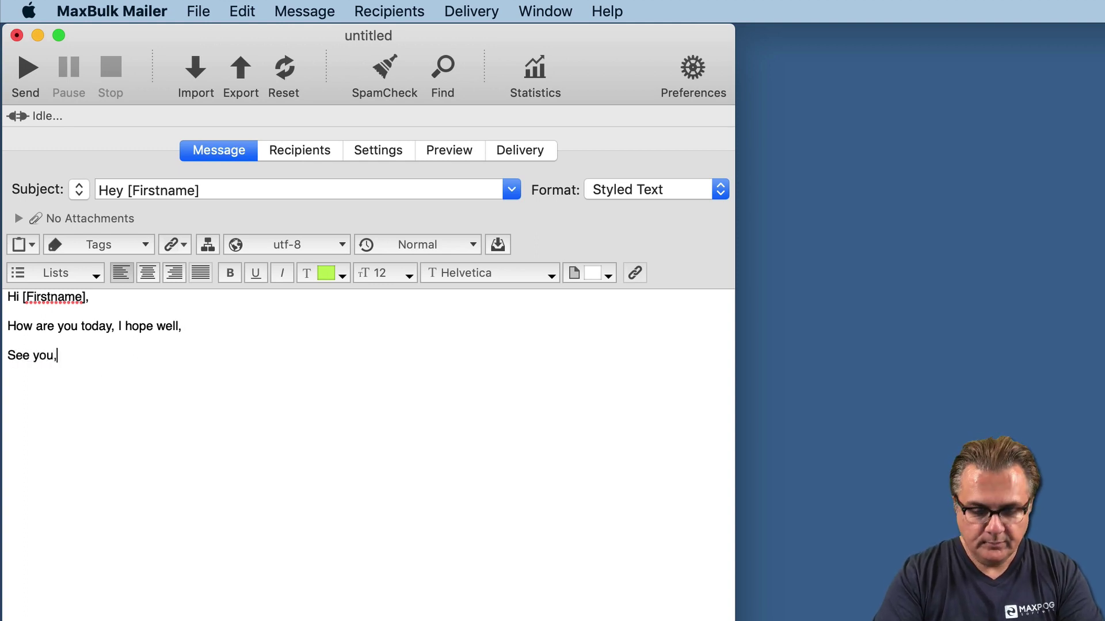
key(Return)
text(Stan)
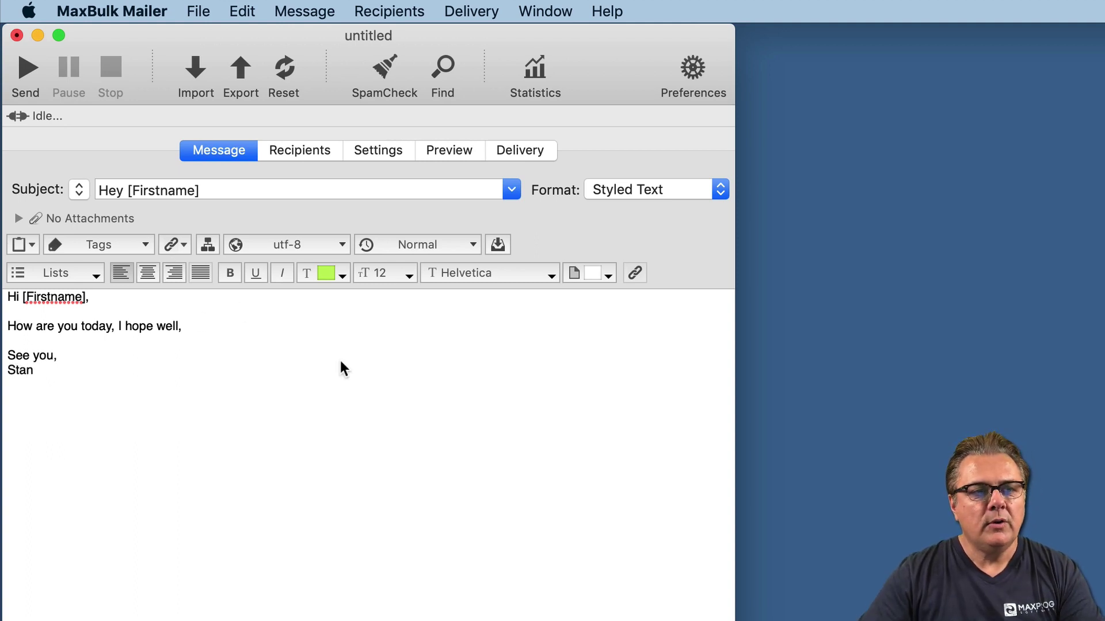
- Load the six-recipient Sample List in the Recipients view
click(298, 148)
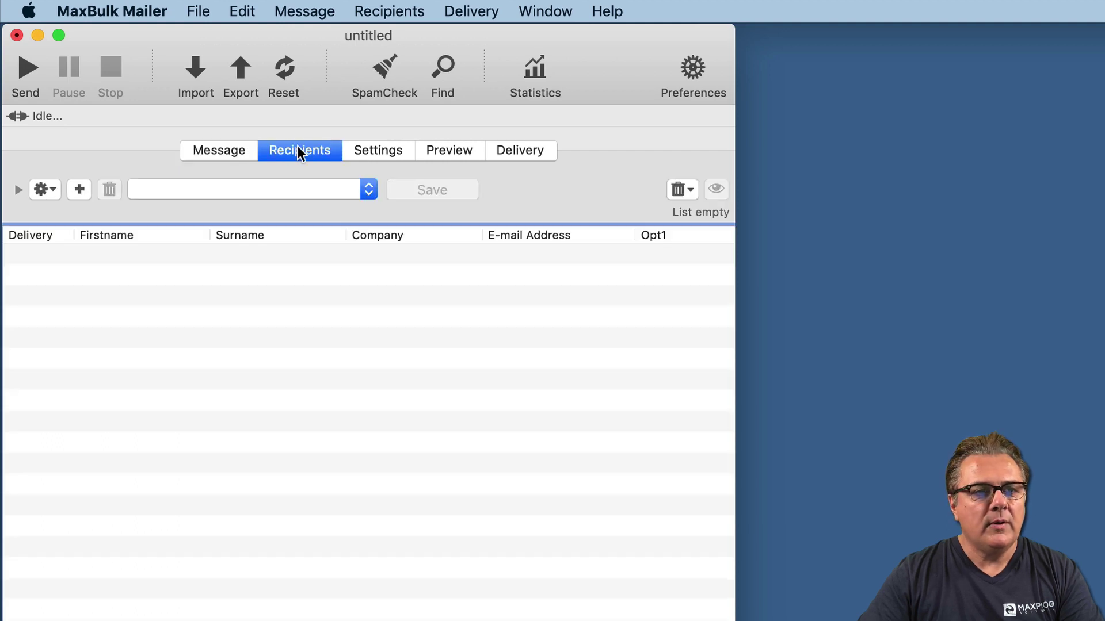
click(266, 189)
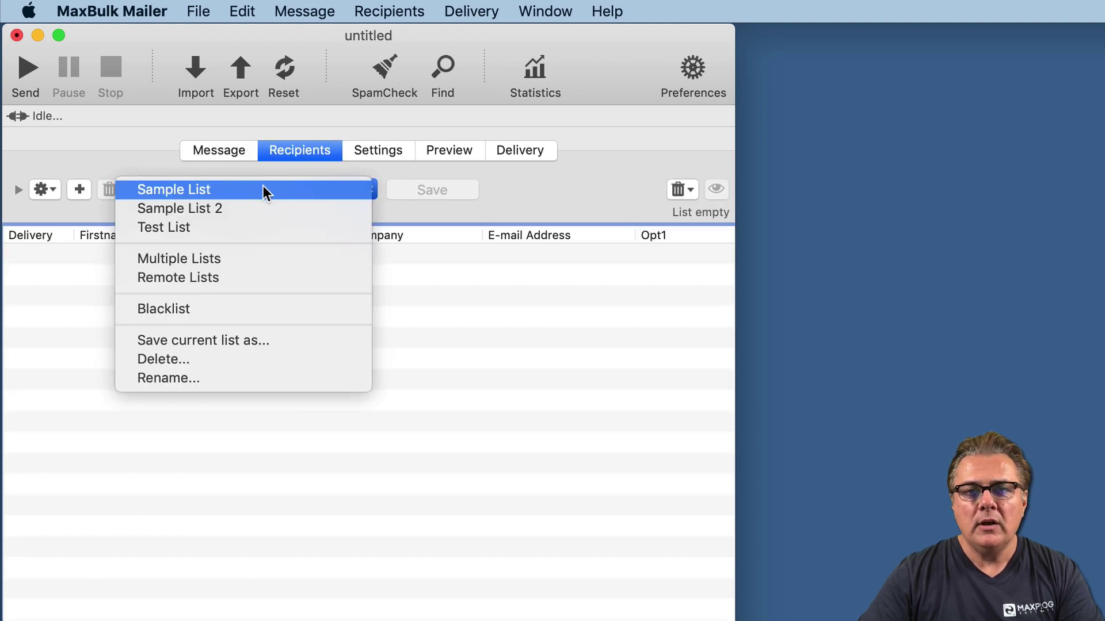
click(228, 189)
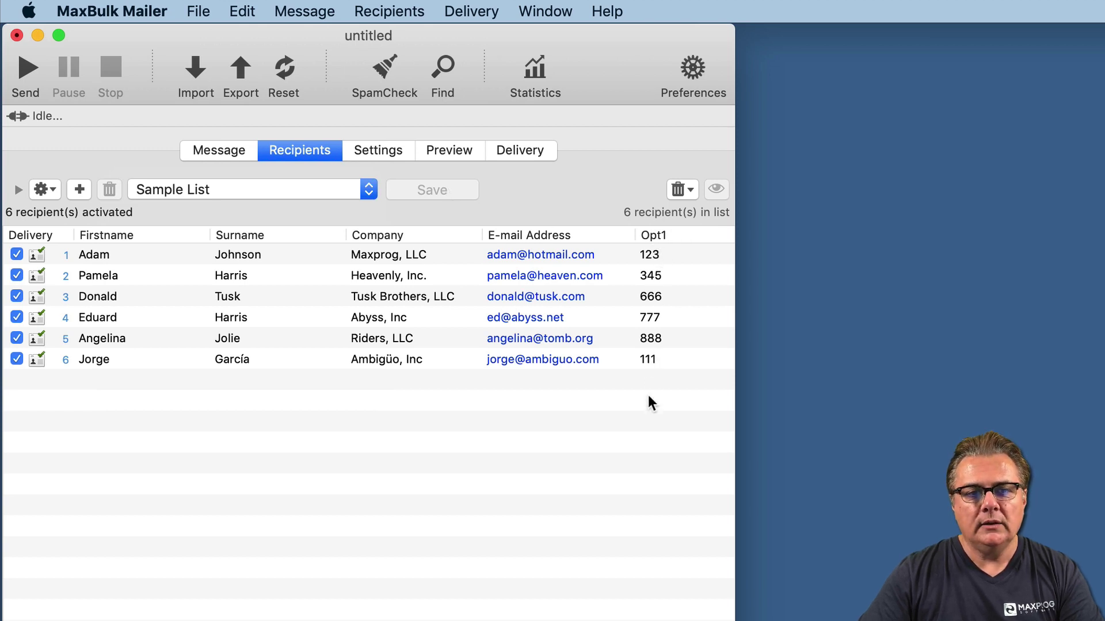
- Add the body line 'This is your personal reference: [Opt1]' below the 'hope well' sentence
click(216, 150)
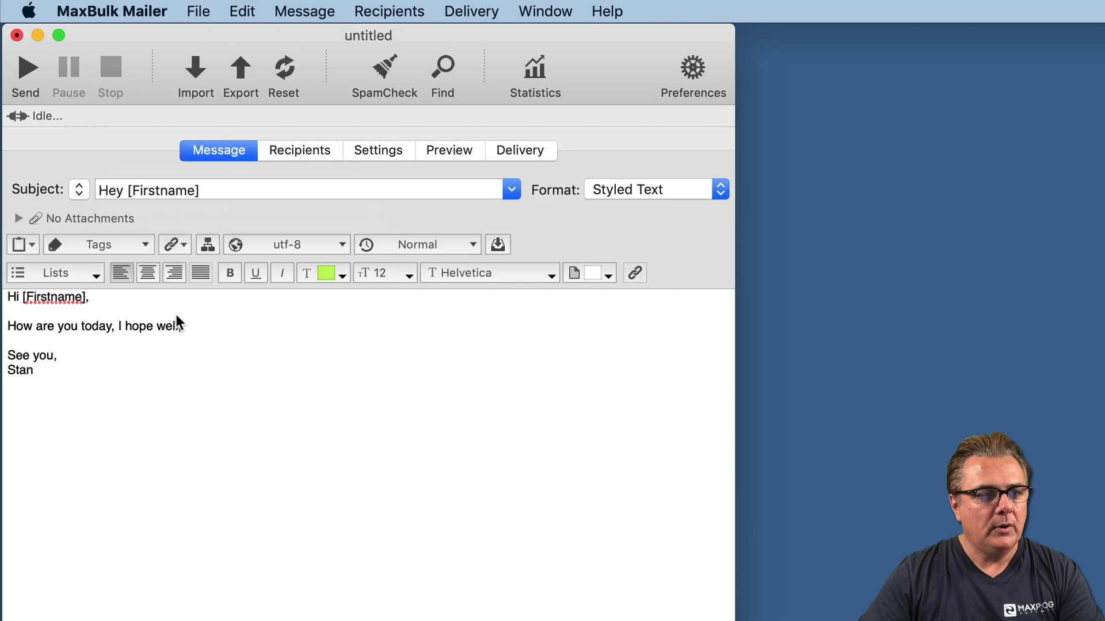
click(193, 326)
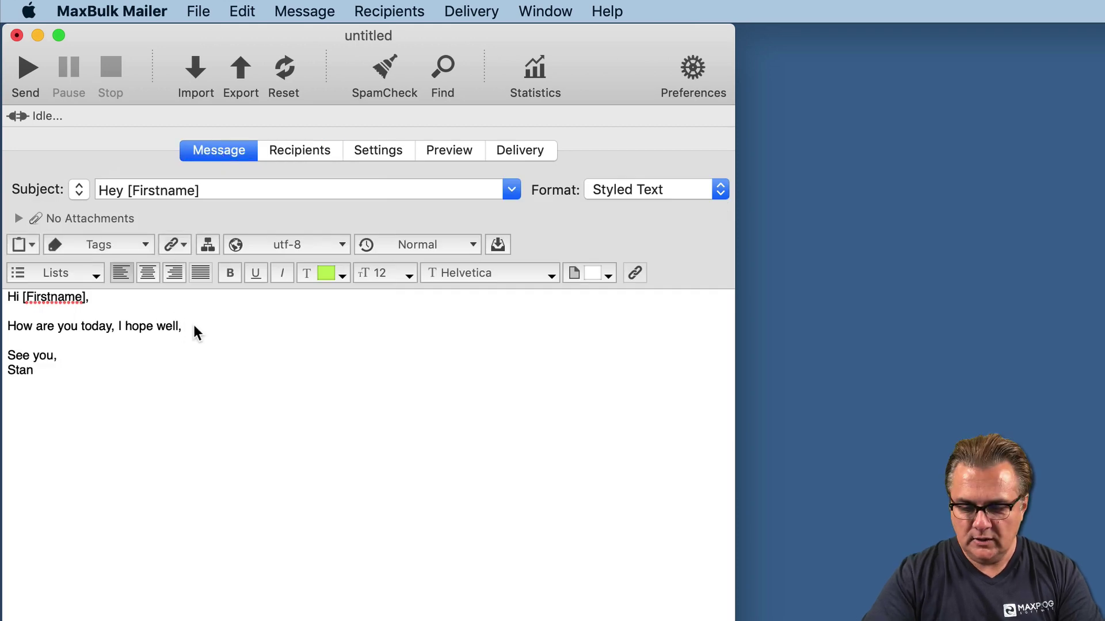
key(Return)
text(This is )
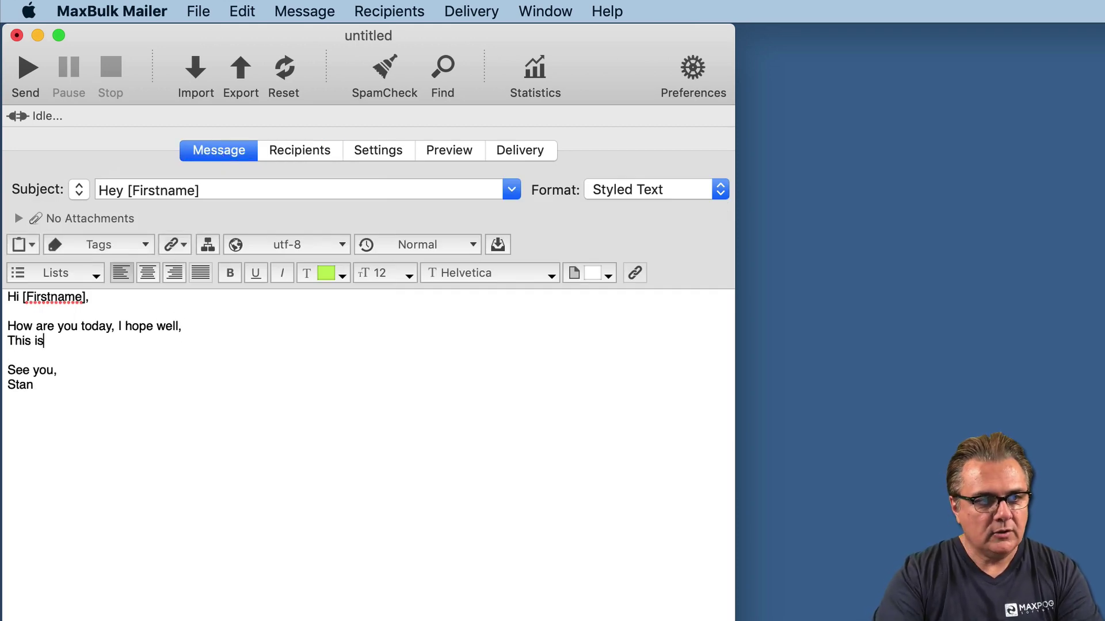
text(your)
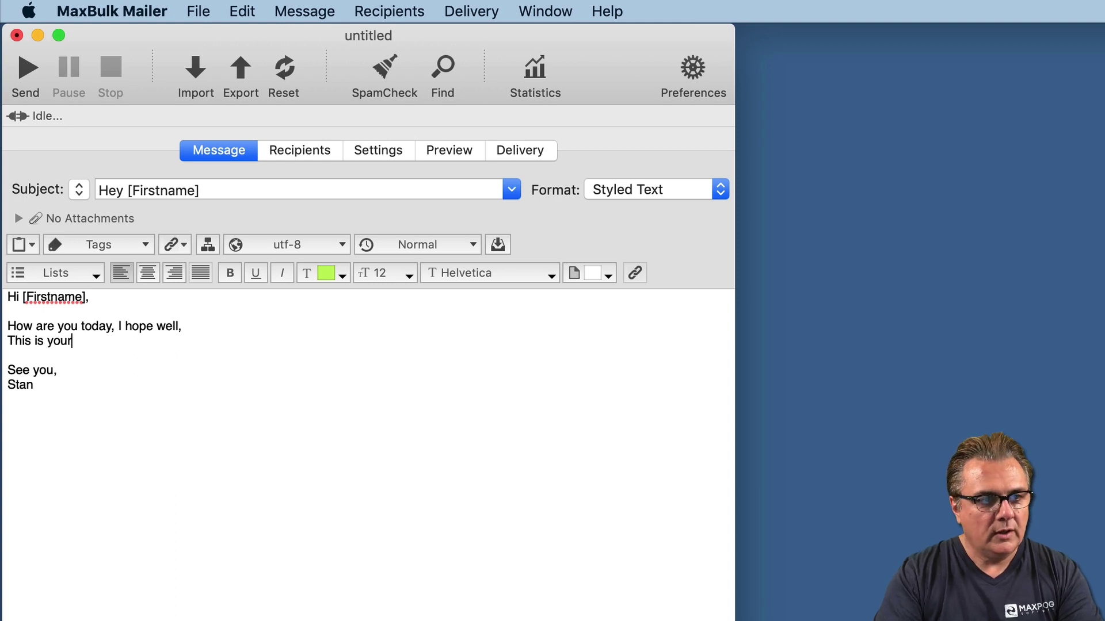
text( personal)
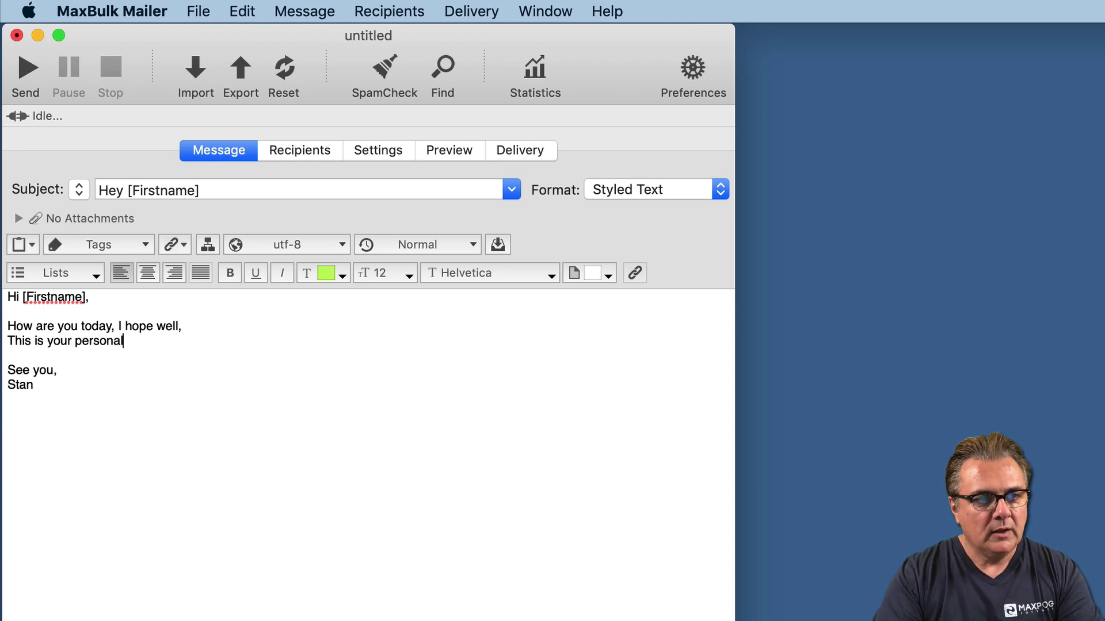
text( reference:)
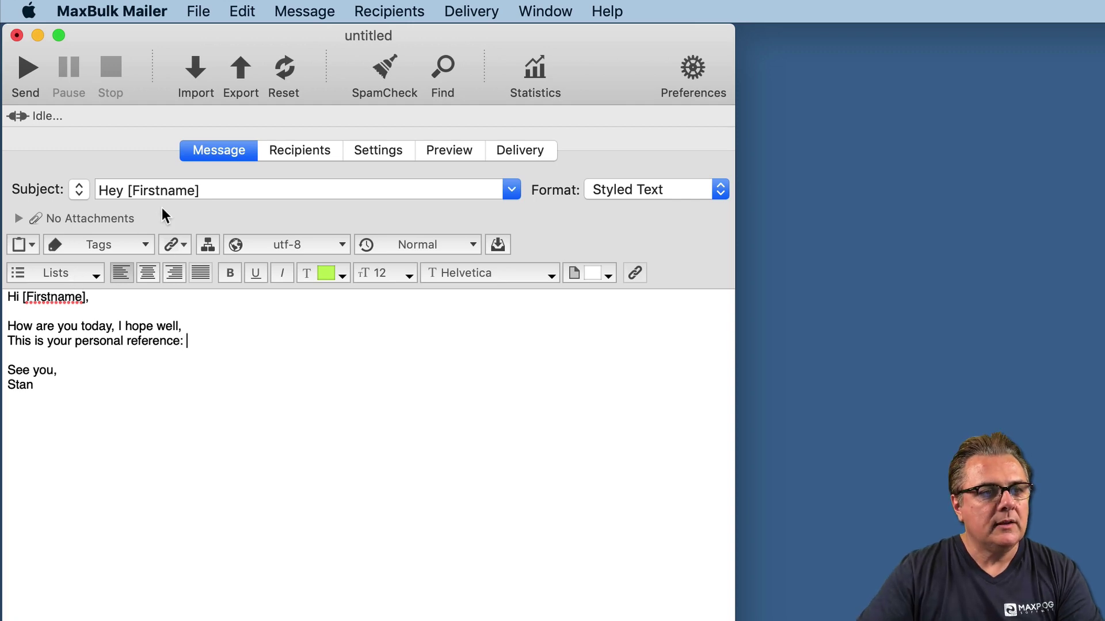
click(141, 245)
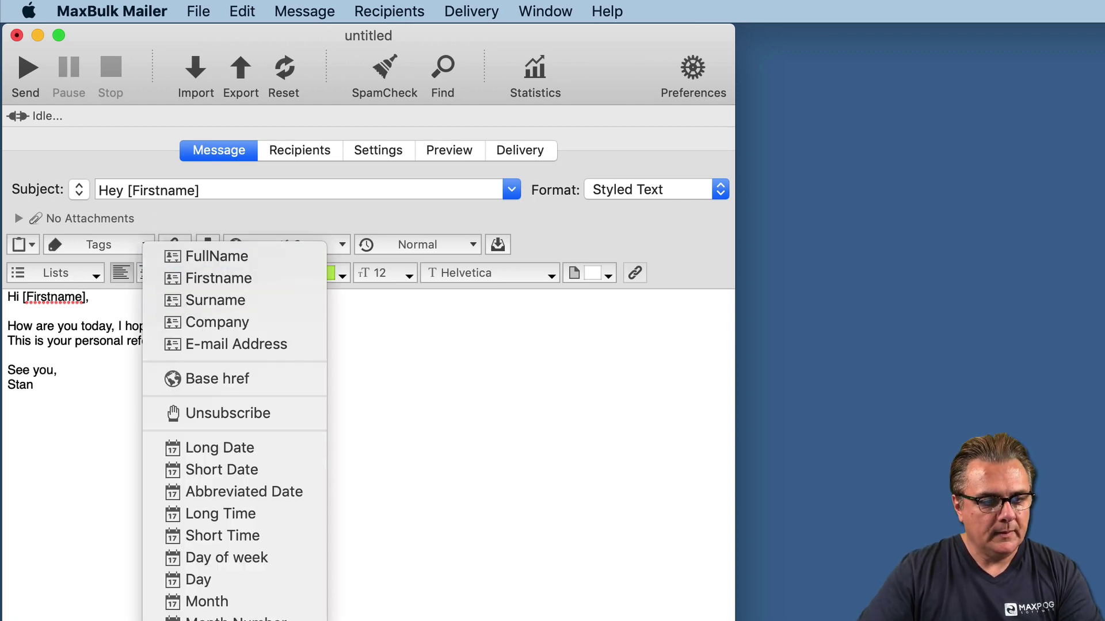
click(230, 614)
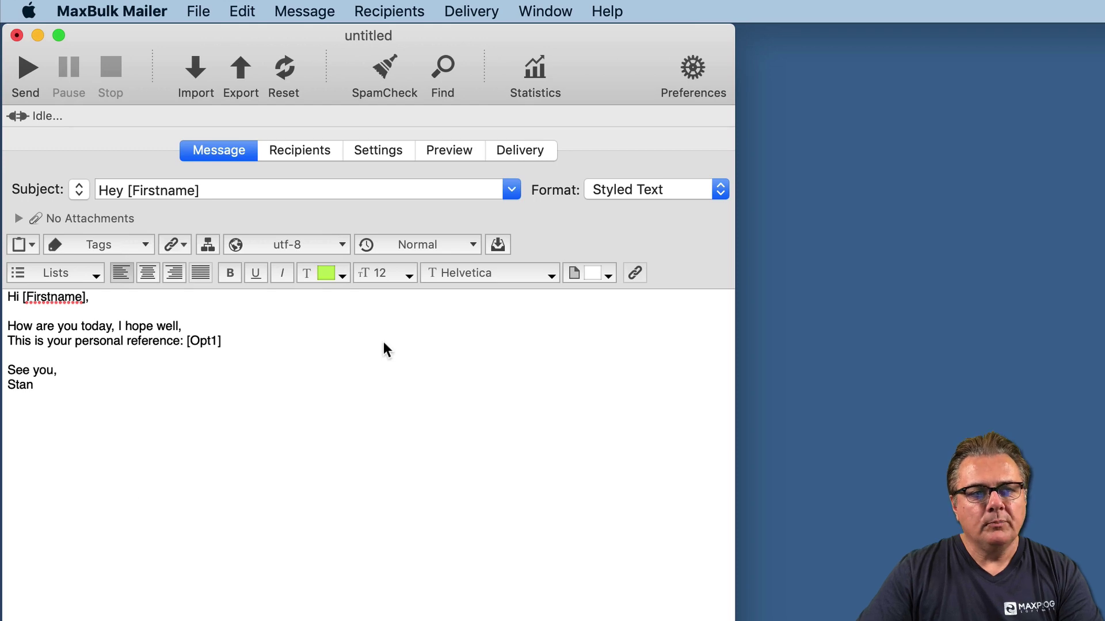
- Check the recipients' Opt1 values, then go to the sending Settings
click(287, 149)
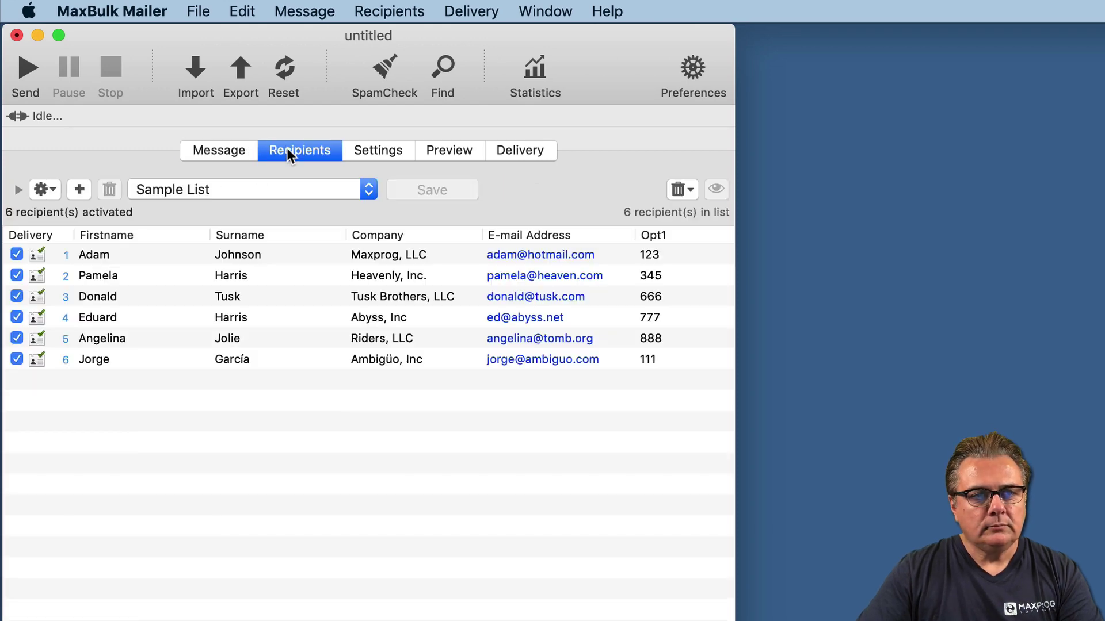
click(217, 153)
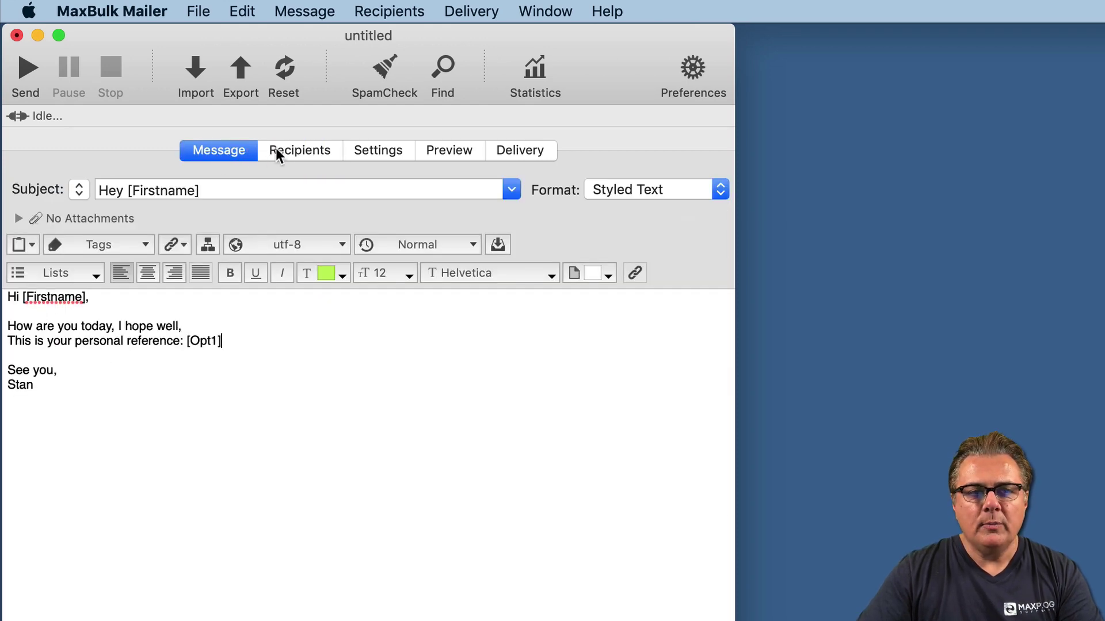
click(296, 150)
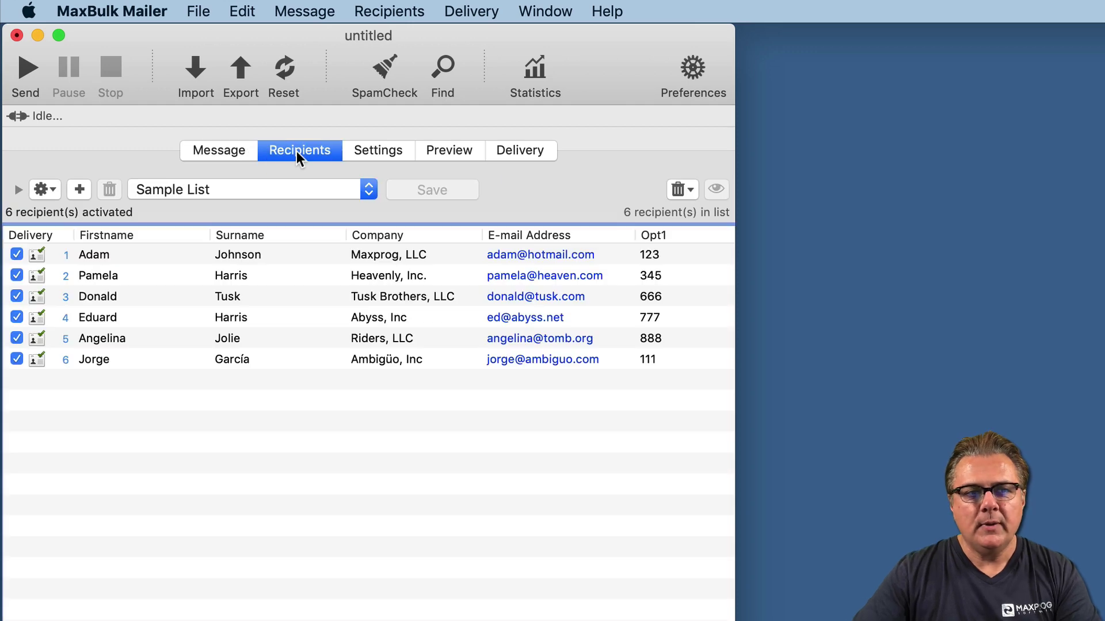
click(378, 154)
- Select the Gmail sending account and open the message Preview
click(181, 186)
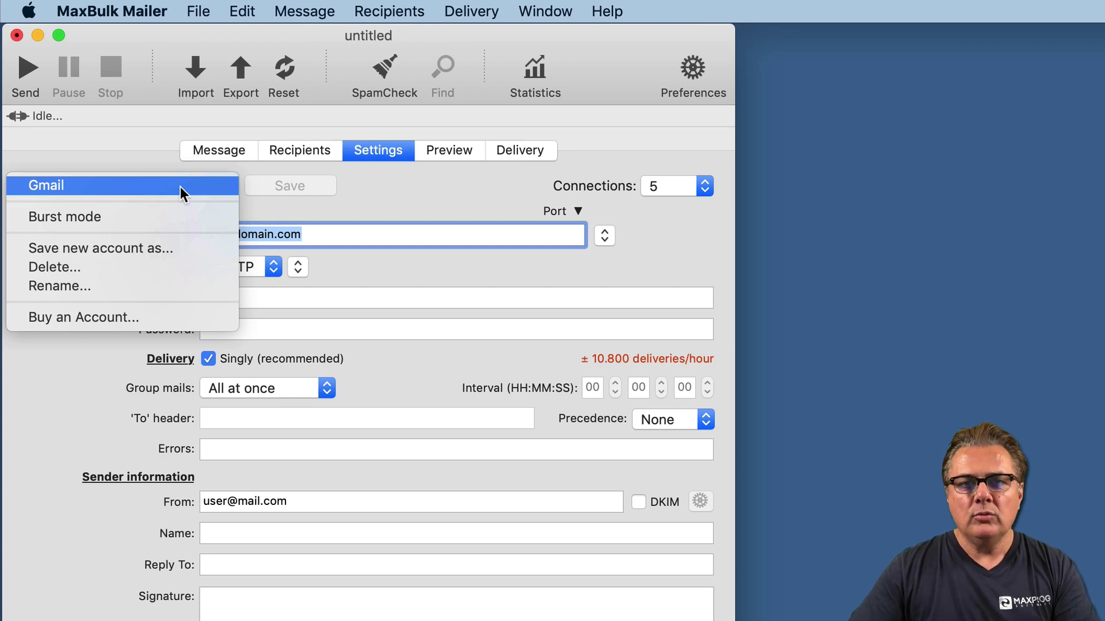
click(181, 186)
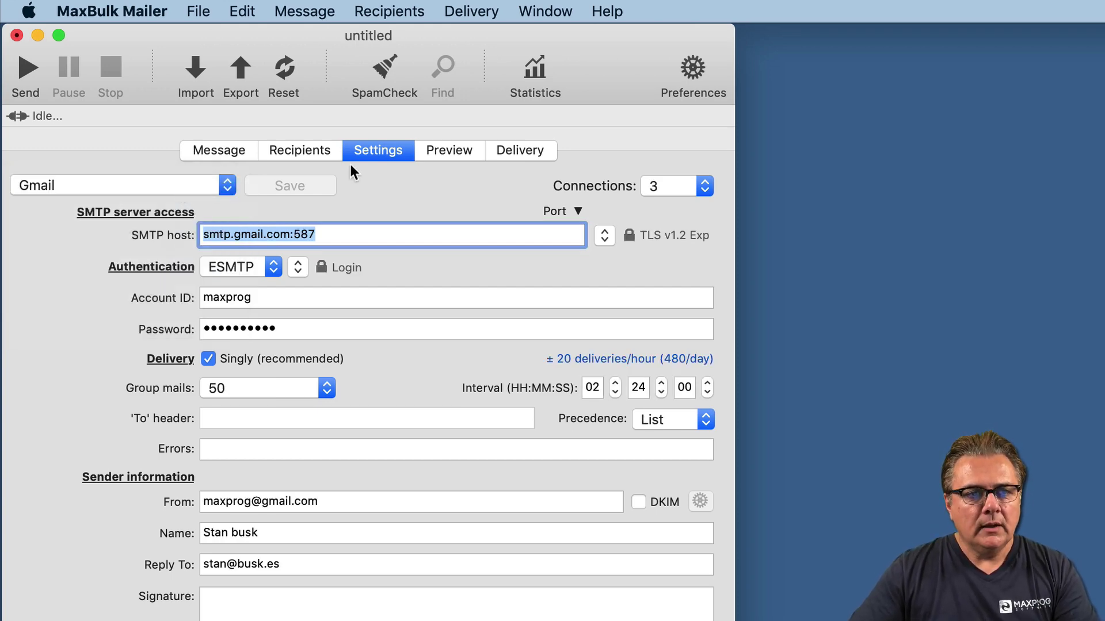
click(446, 152)
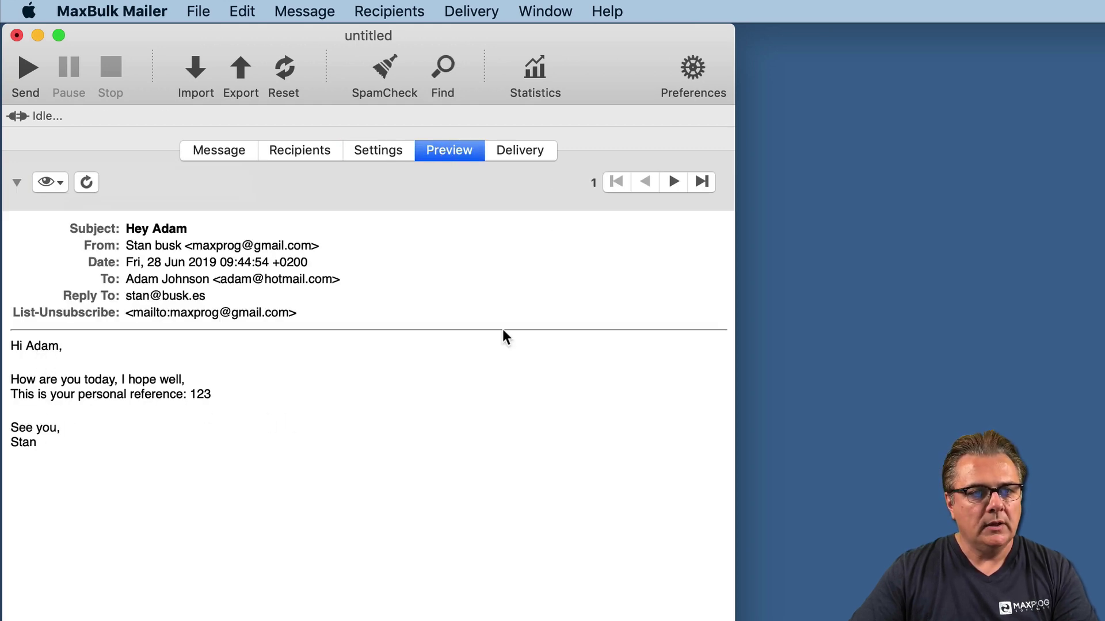
- Step through each recipient's personalized preview, comparing against the recipient list
click(700, 183)
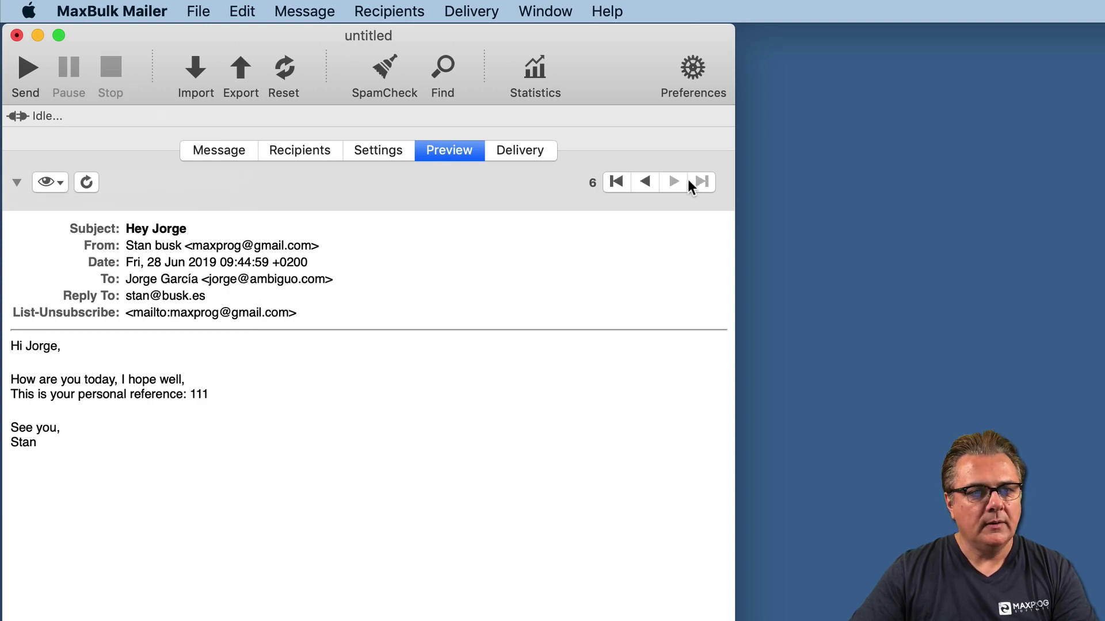
click(644, 182)
click(313, 157)
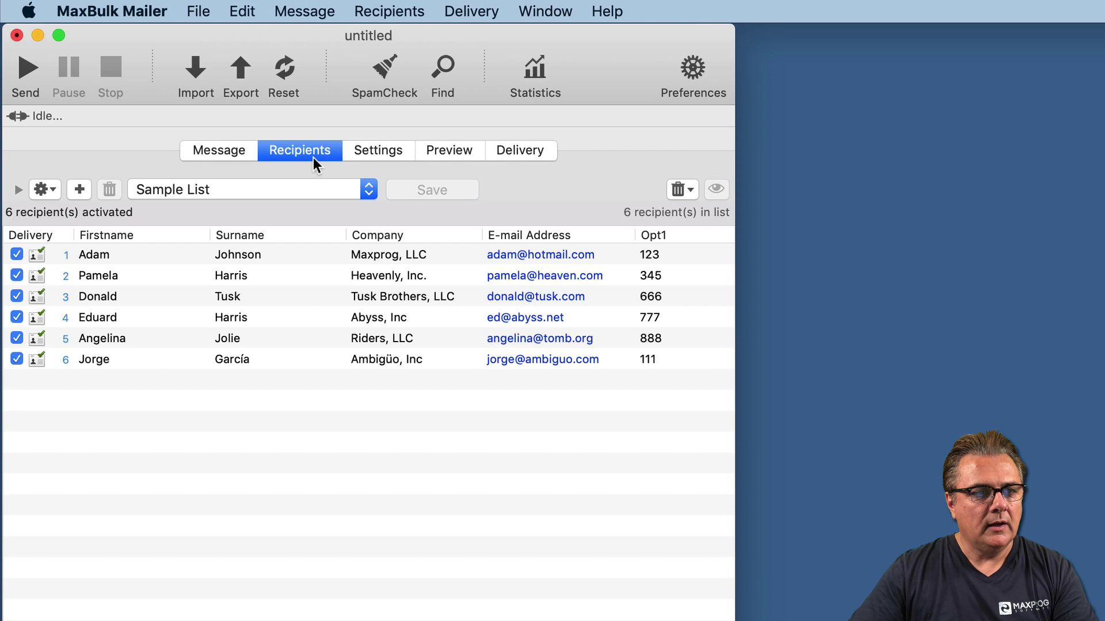
click(455, 151)
click(673, 182)
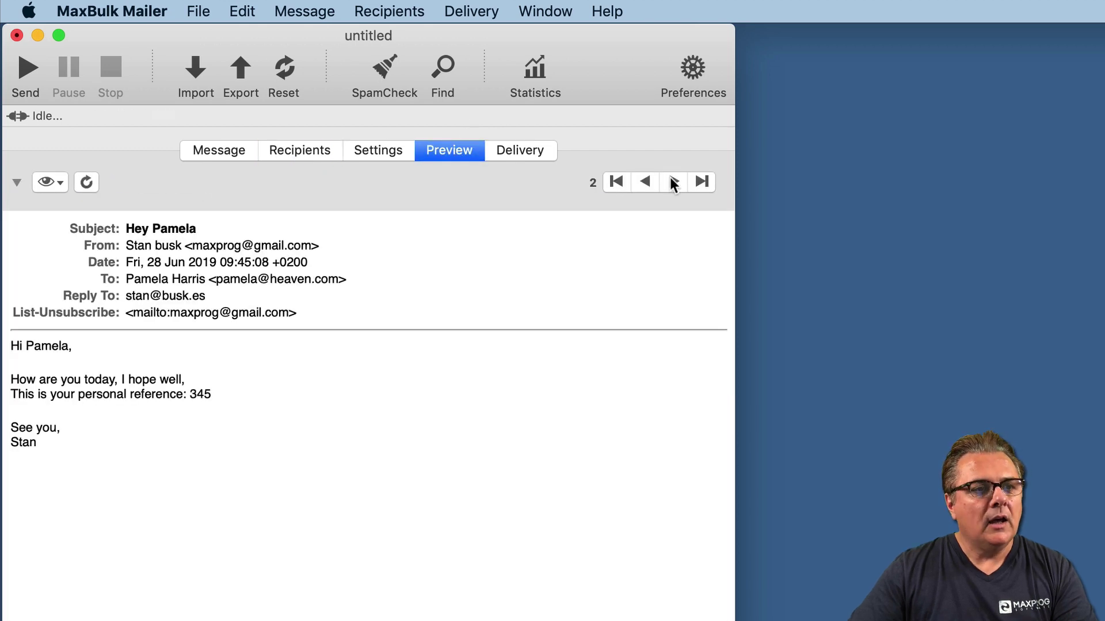
click(673, 183)
click(673, 183)
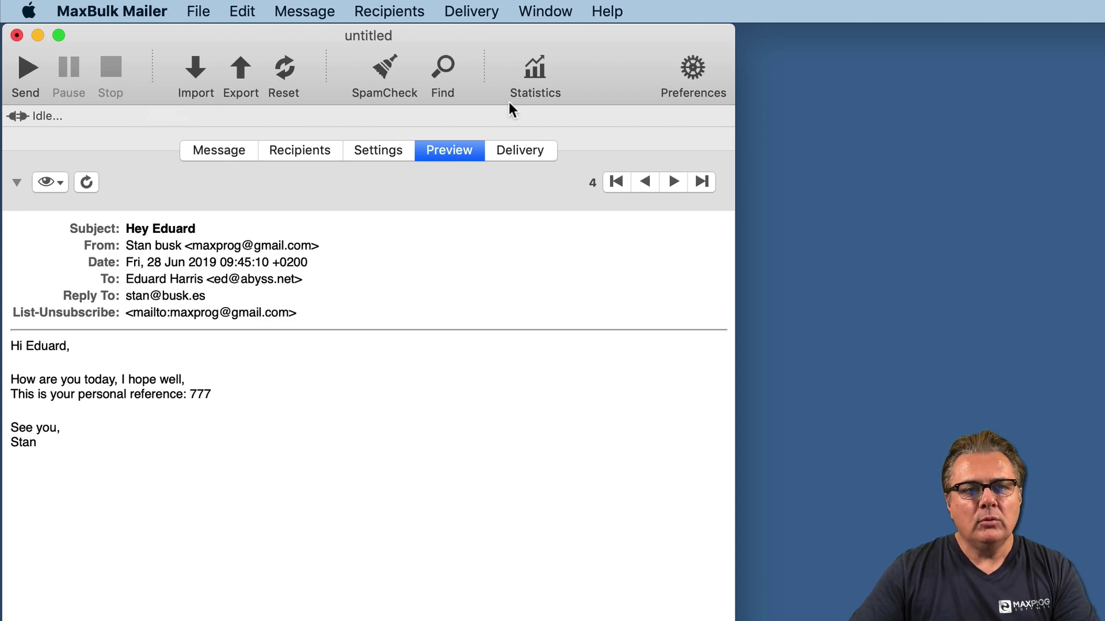
- Switch to the Delivery view and turn on Test Mode from the Delivery menu
click(527, 155)
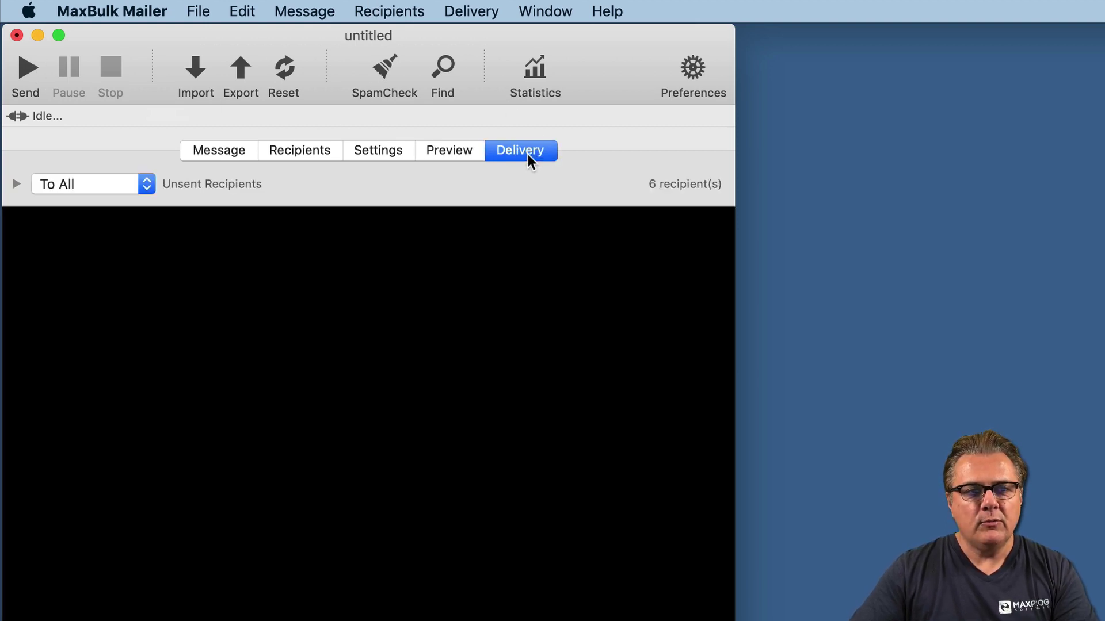
click(110, 185)
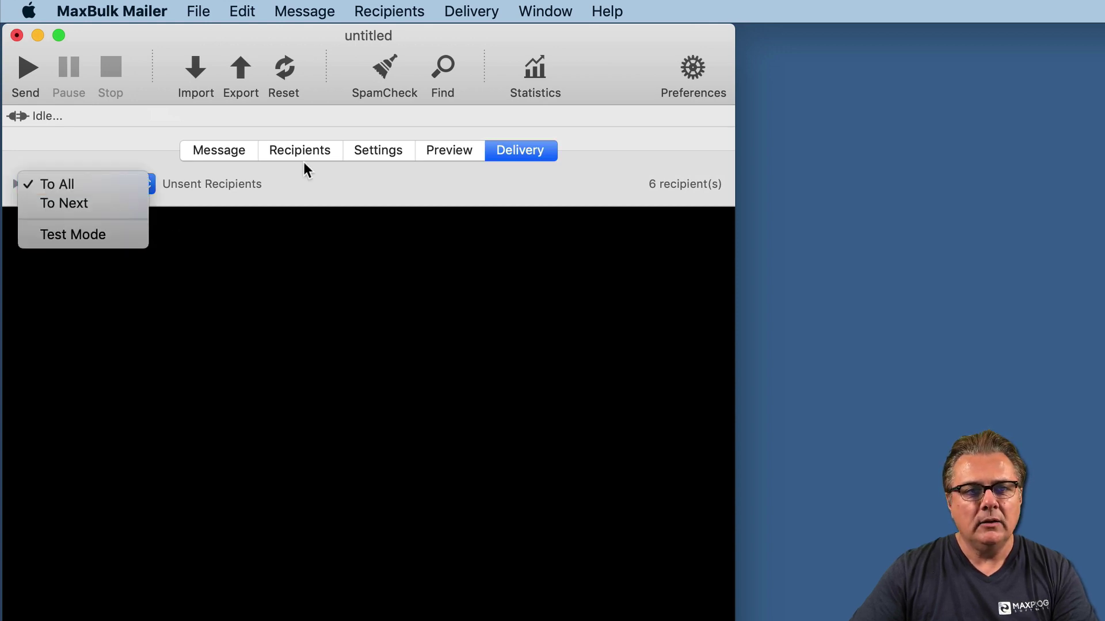
click(356, 185)
click(501, 10)
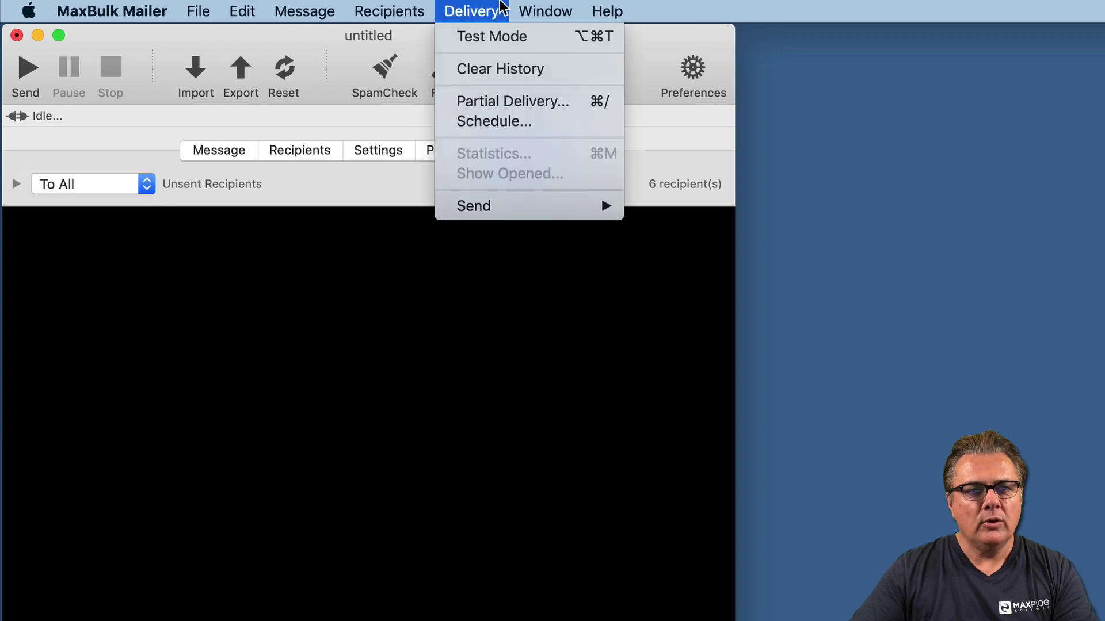
click(492, 36)
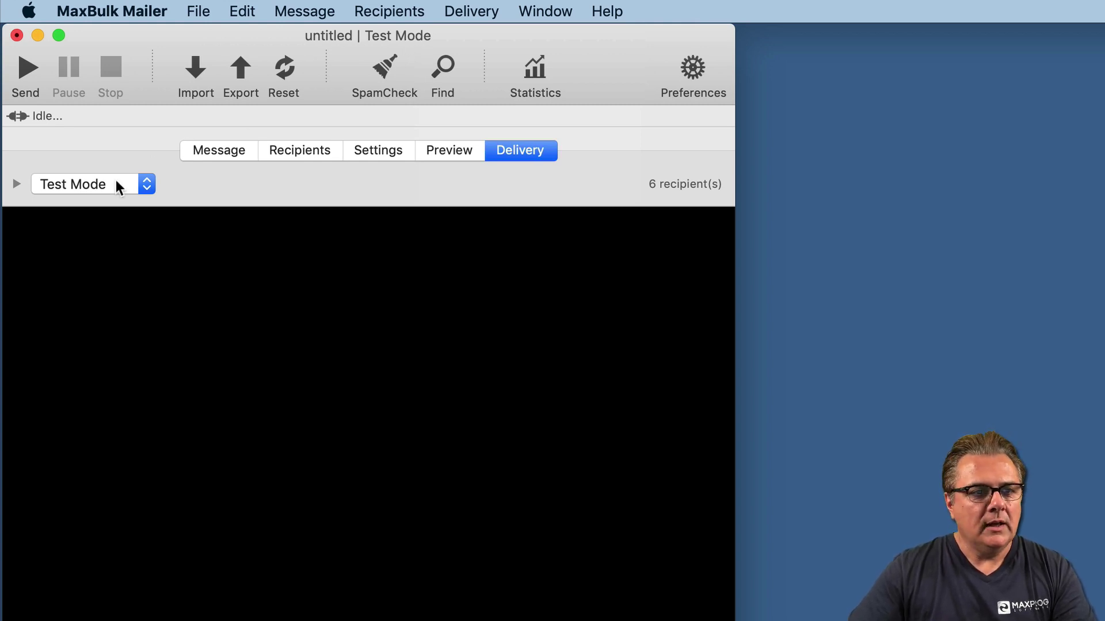
- Start the send and replace the test recipient field with the test e-mail address
click(35, 67)
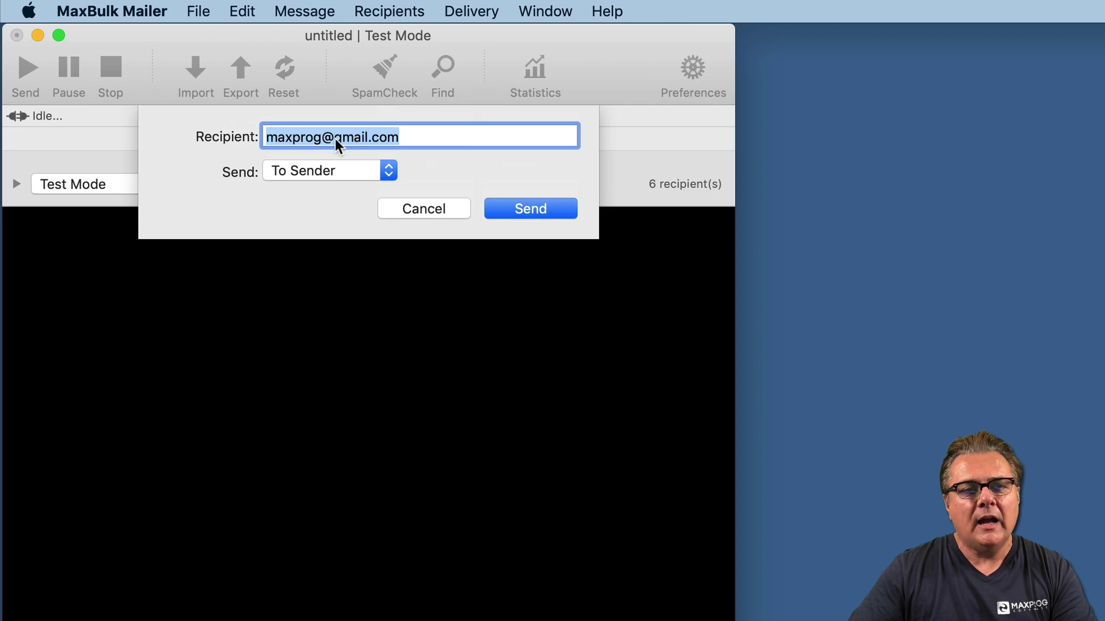
click(409, 138)
key(super+a)
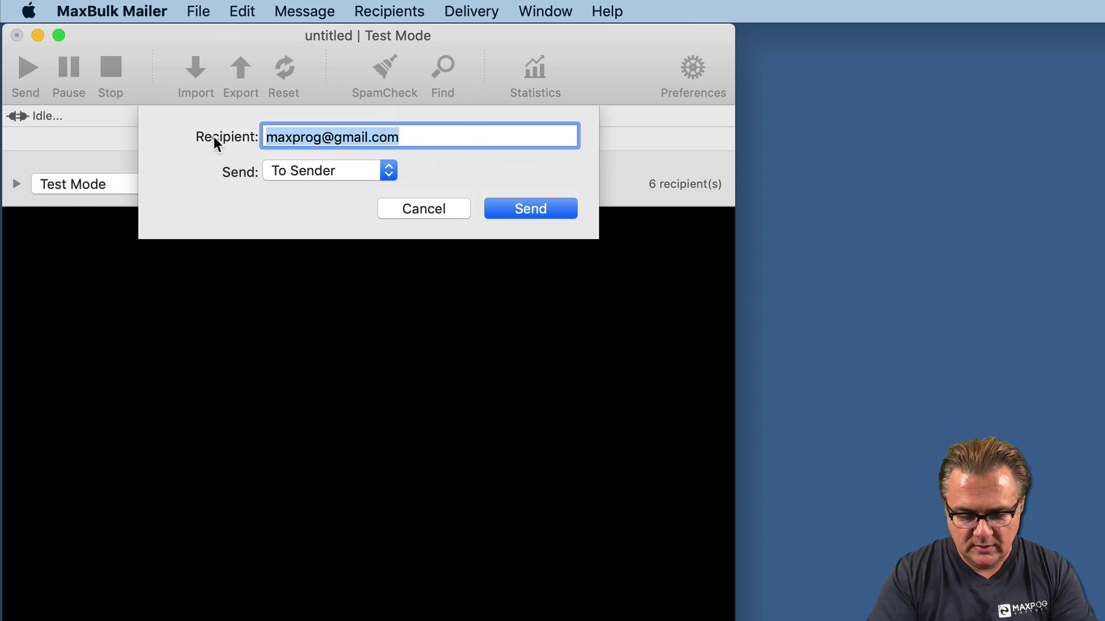
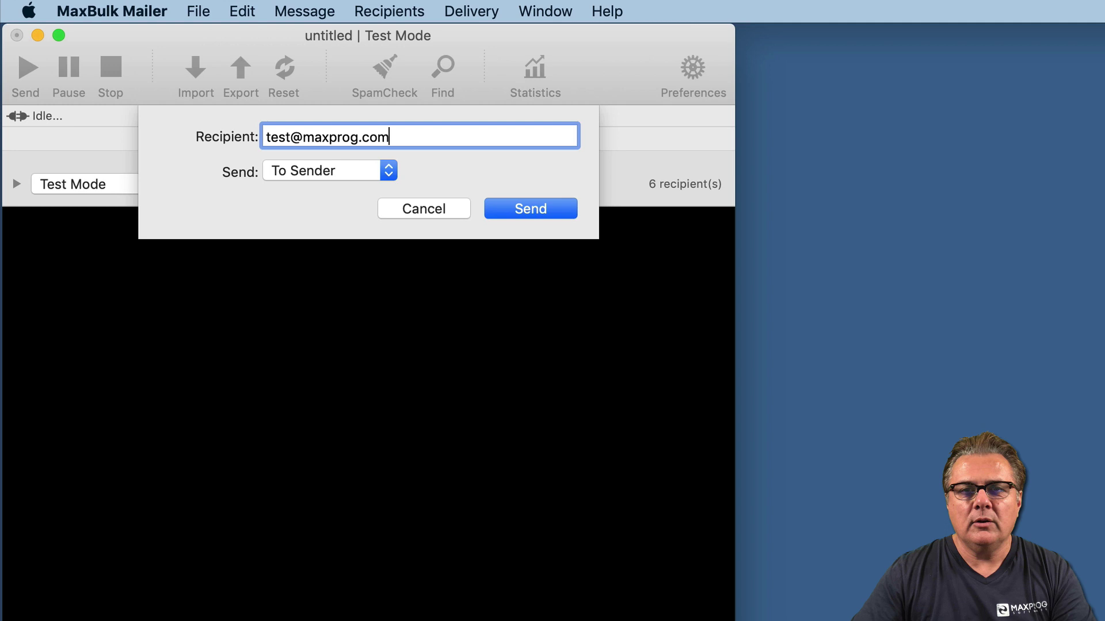
- Set the test copies option to To All recipients
click(299, 172)
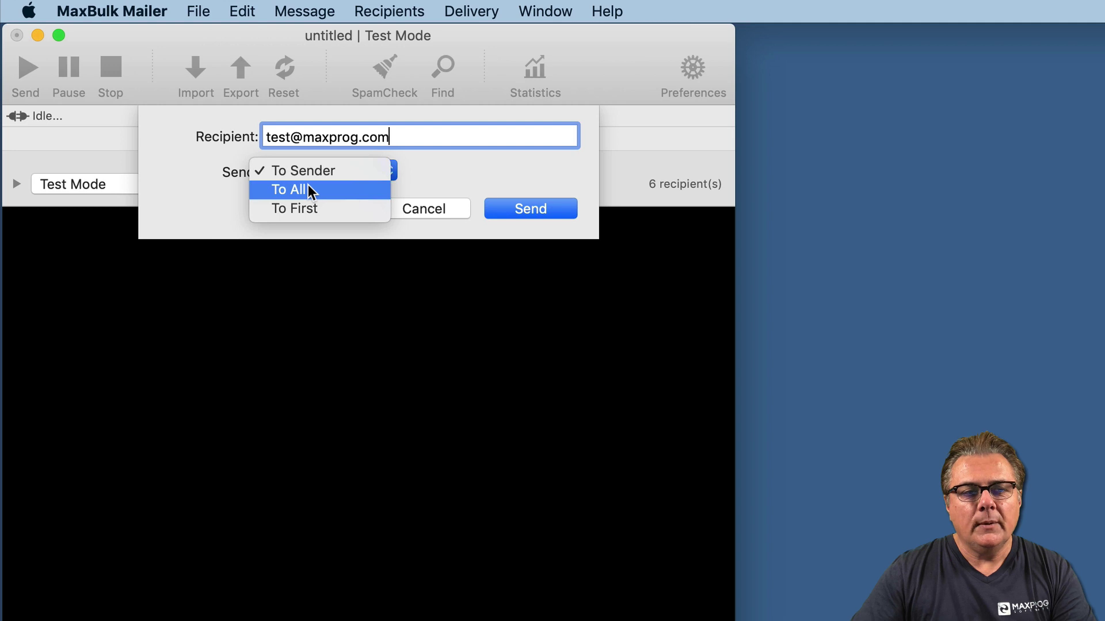
click(308, 189)
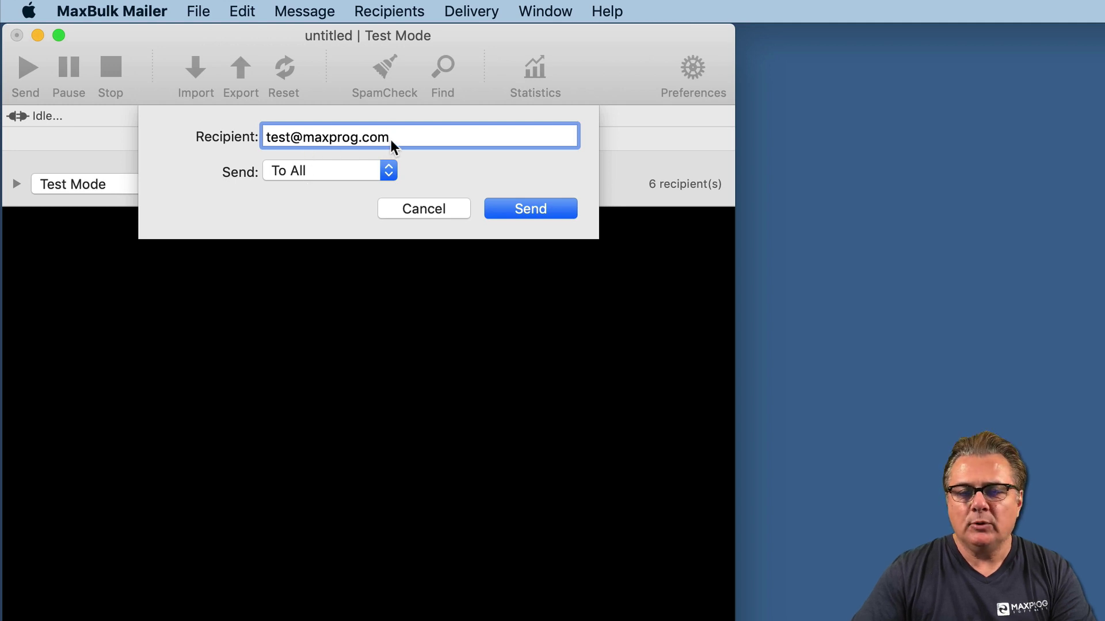
click(347, 172)
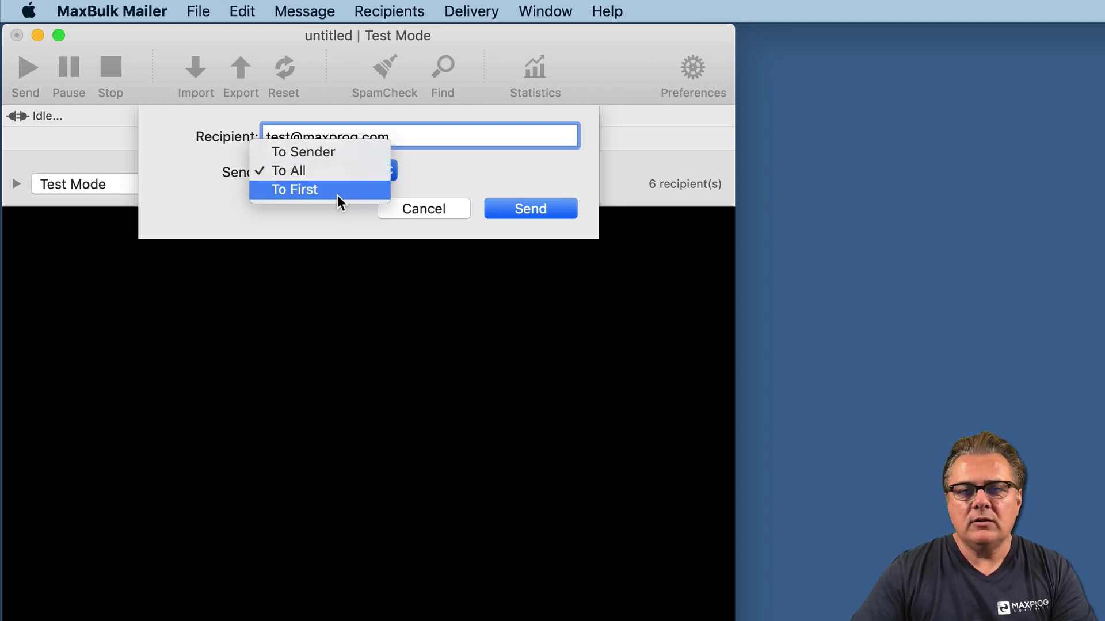
click(334, 192)
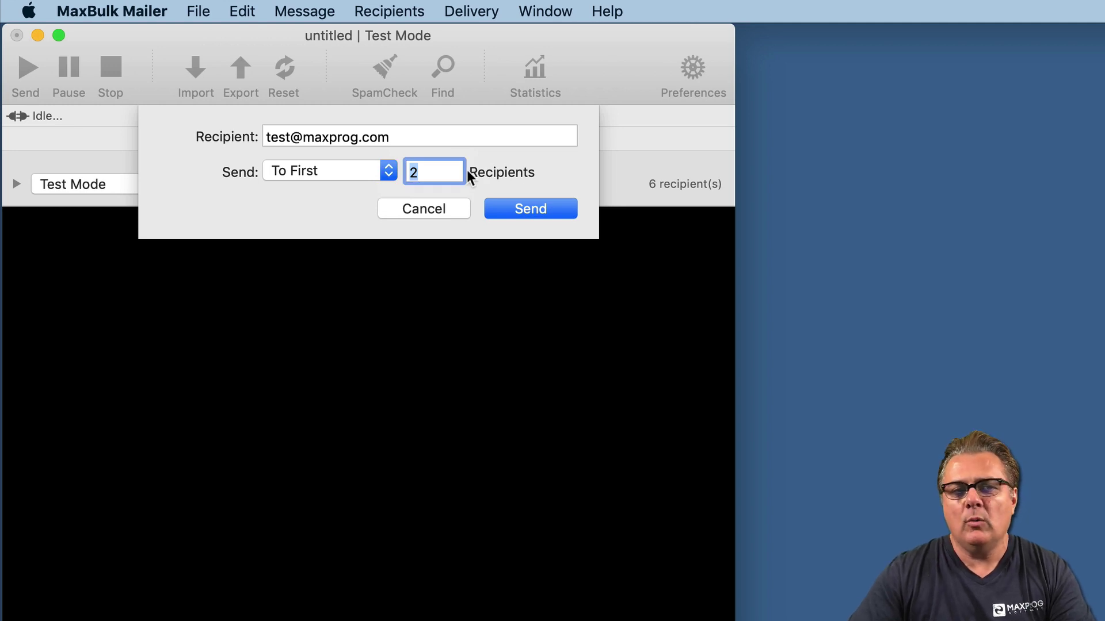
click(323, 170)
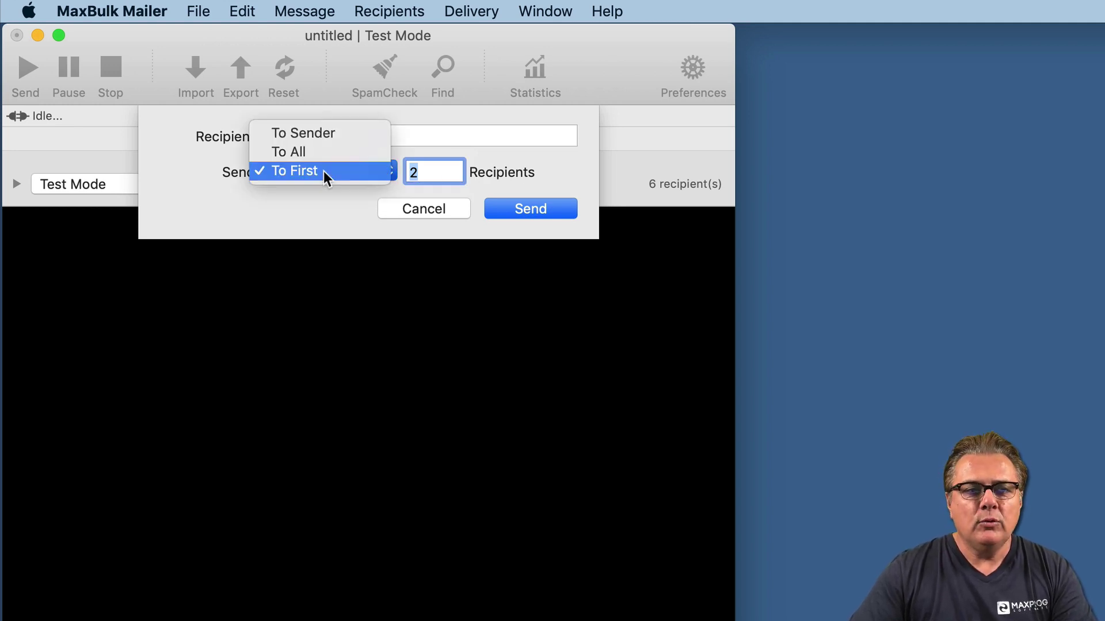
click(319, 139)
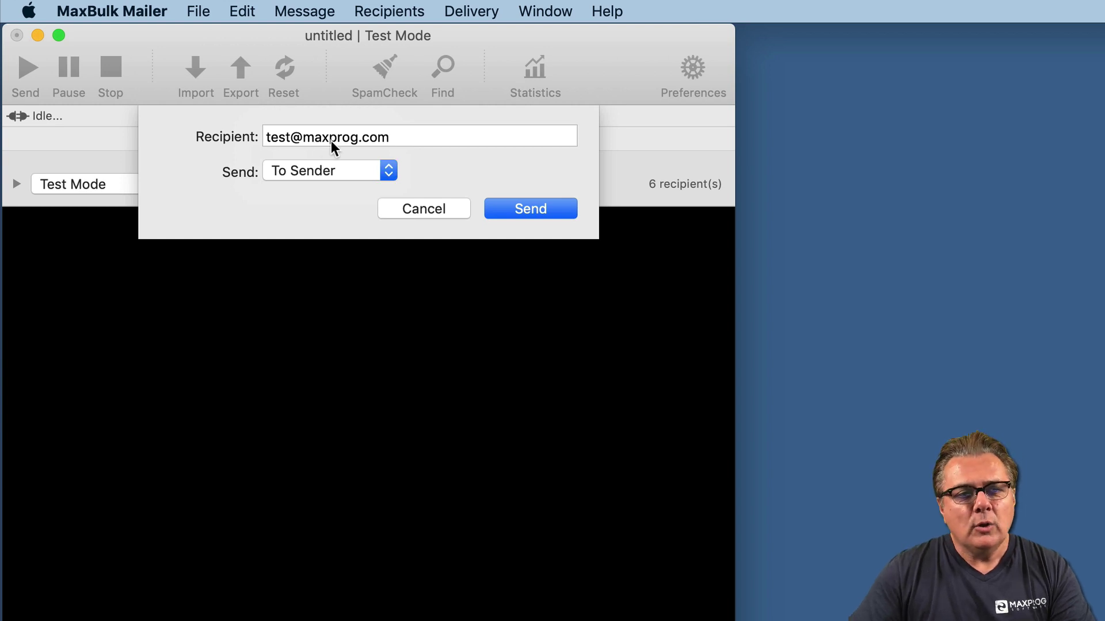
click(323, 168)
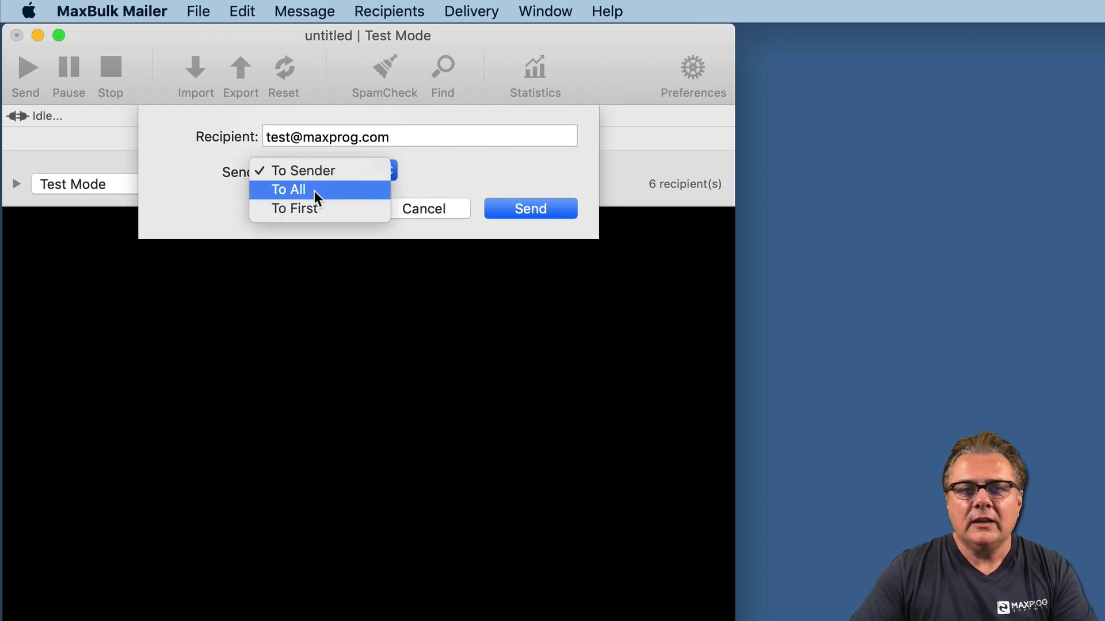
click(314, 191)
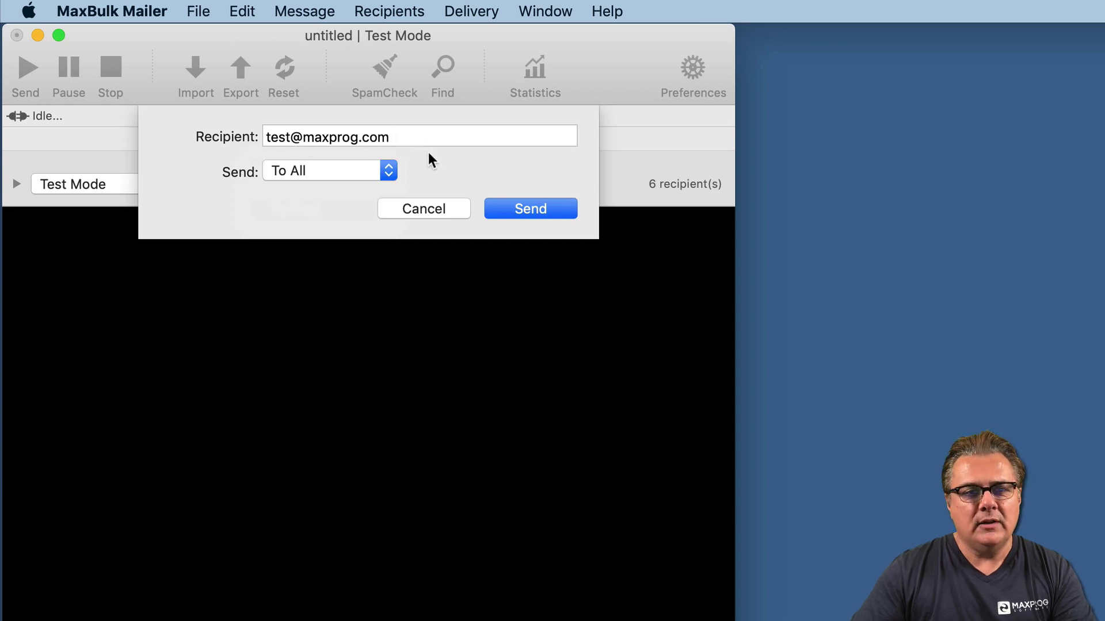
- Send the test mailing and review the delivery log and report
click(526, 206)
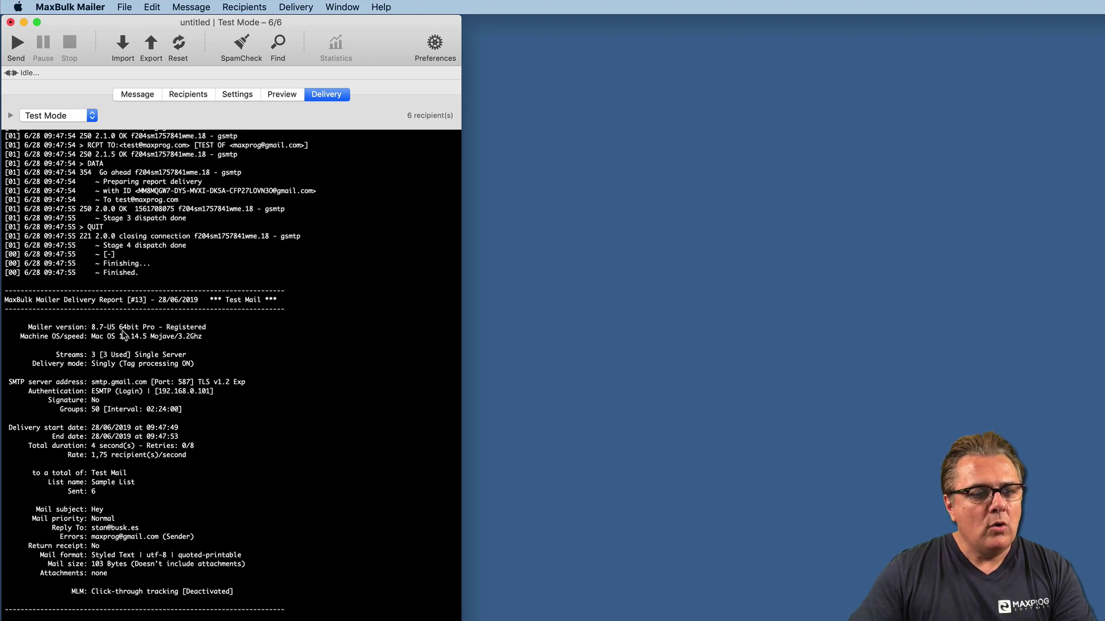
scroll(200, 191, up, 1)
scroll(200, 191, down, 1)
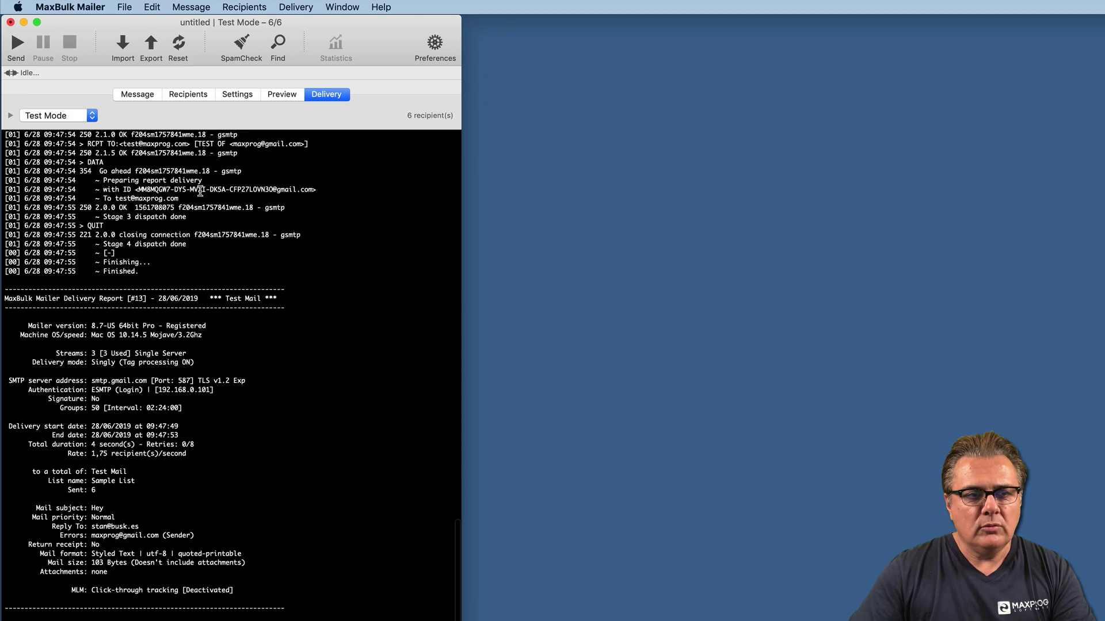
scroll(200, 191, up, 1)
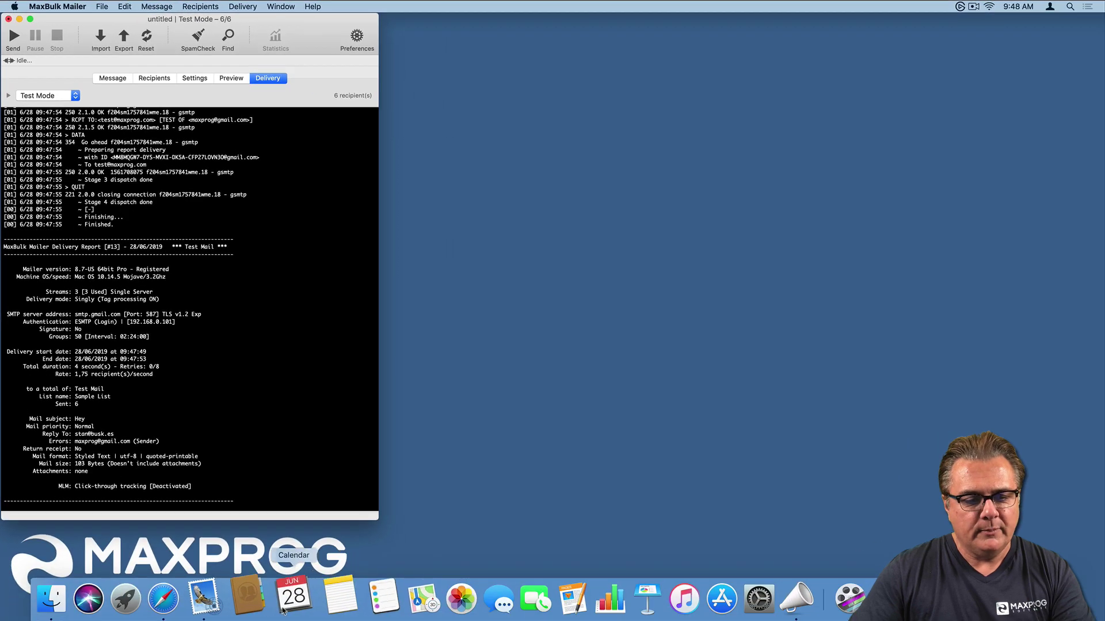
- Bring the Safari webmail forward, move it aside, and open the first recipient's test message
click(178, 597)
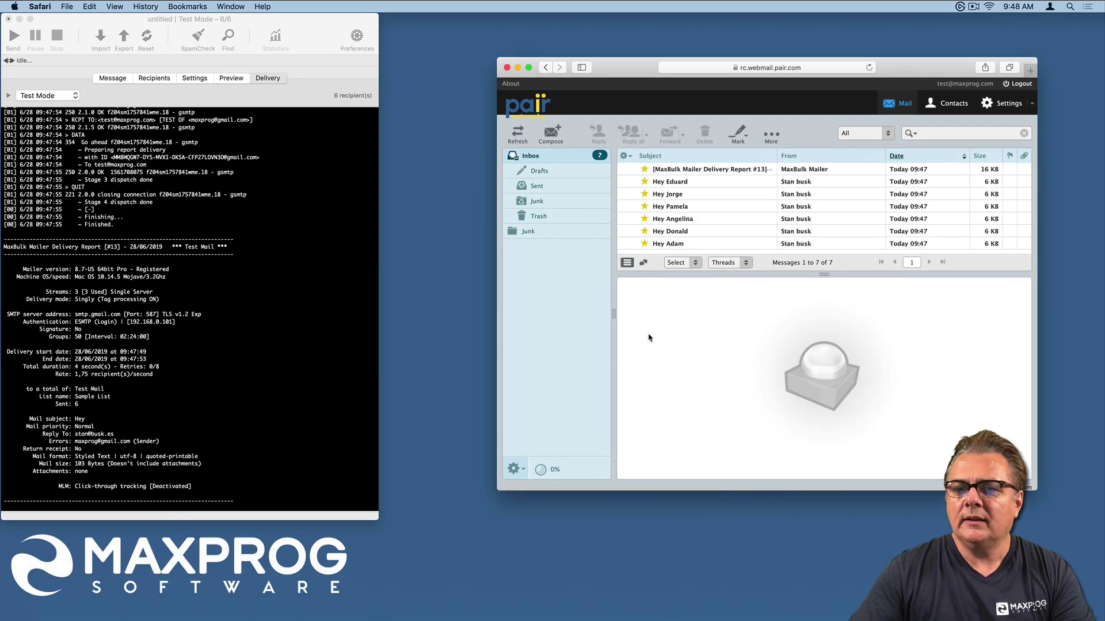
drag(891, 70, 780, 39)
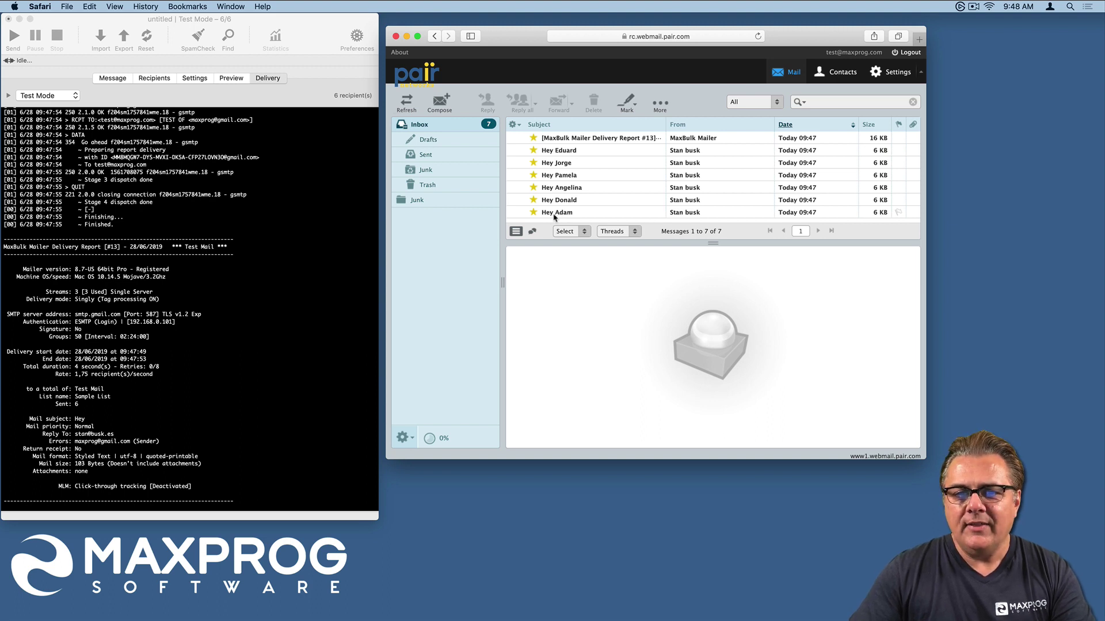
click(554, 214)
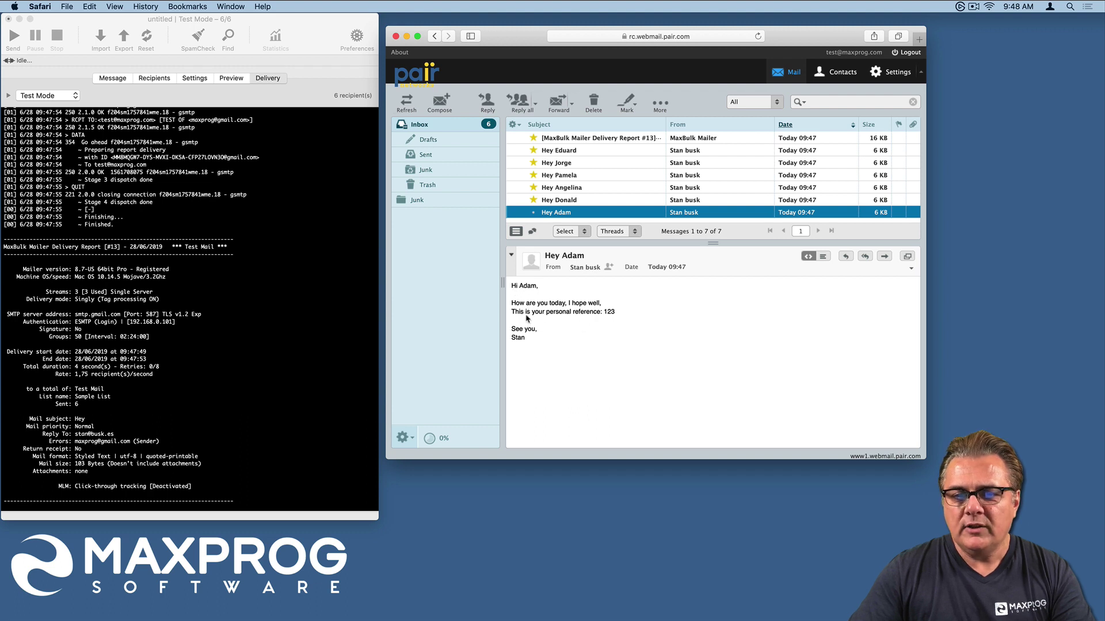
click(172, 135)
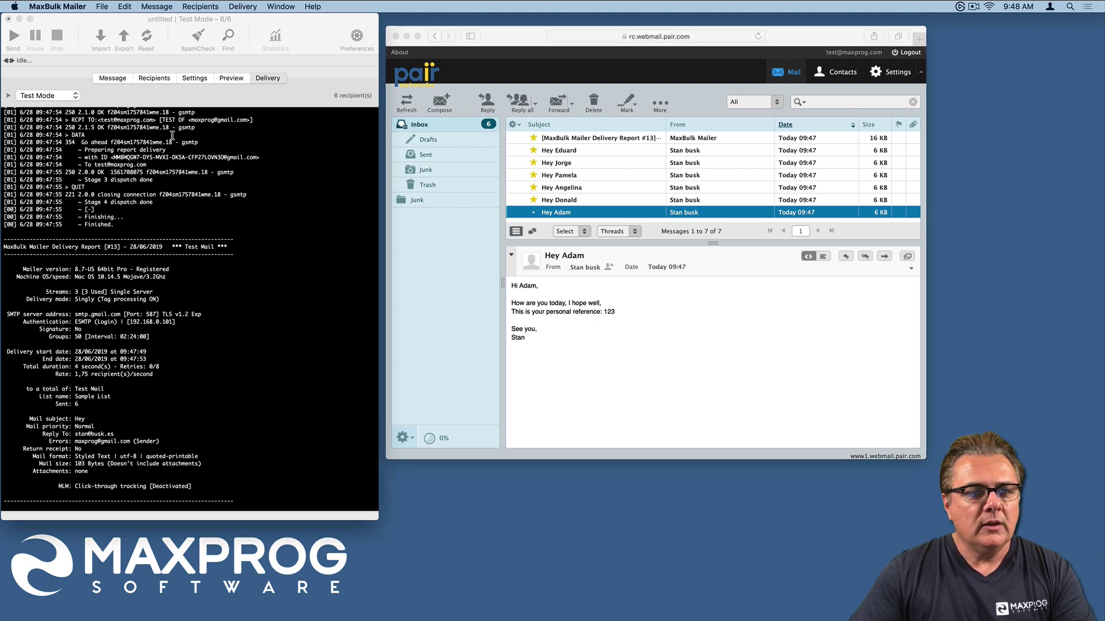
- Match the reference 666 test message to its recipient's Opt1 value in the mailer
click(154, 78)
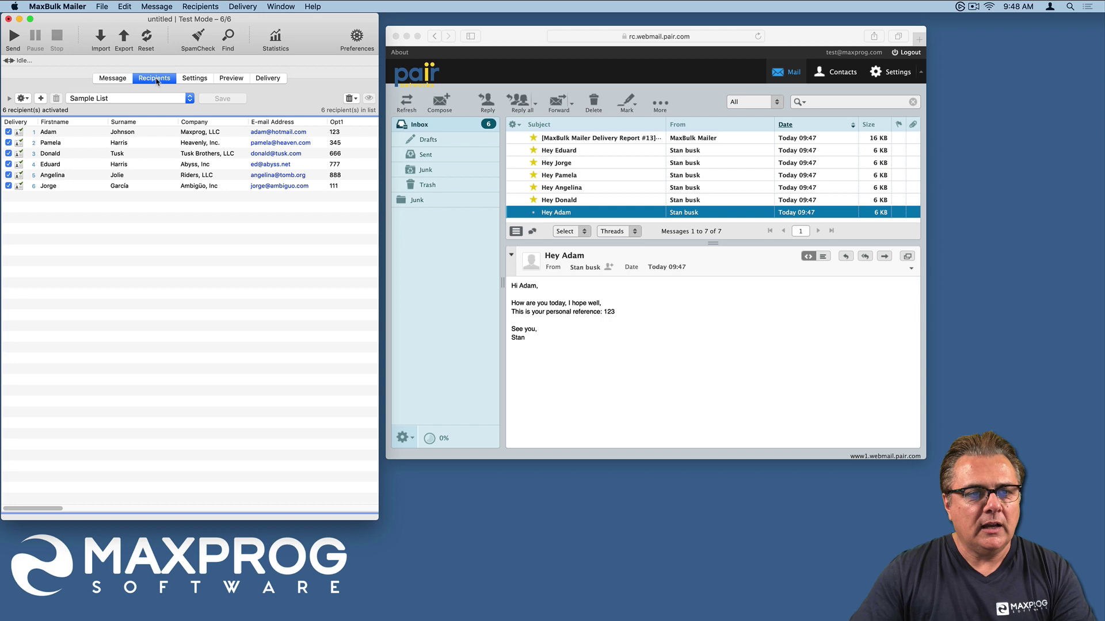
click(132, 133)
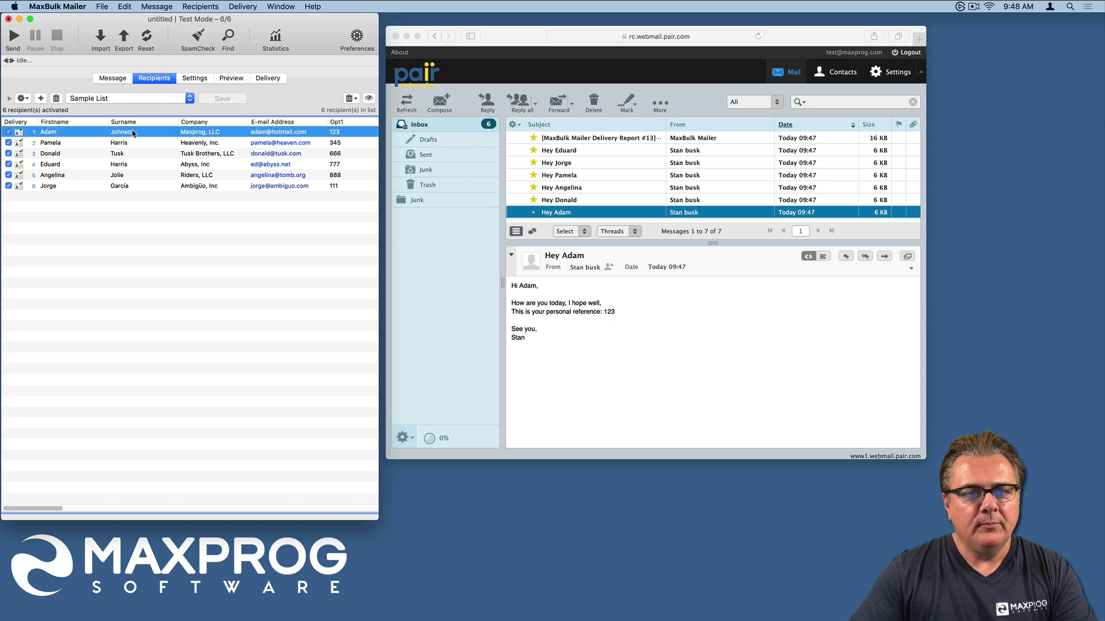
click(549, 203)
click(549, 201)
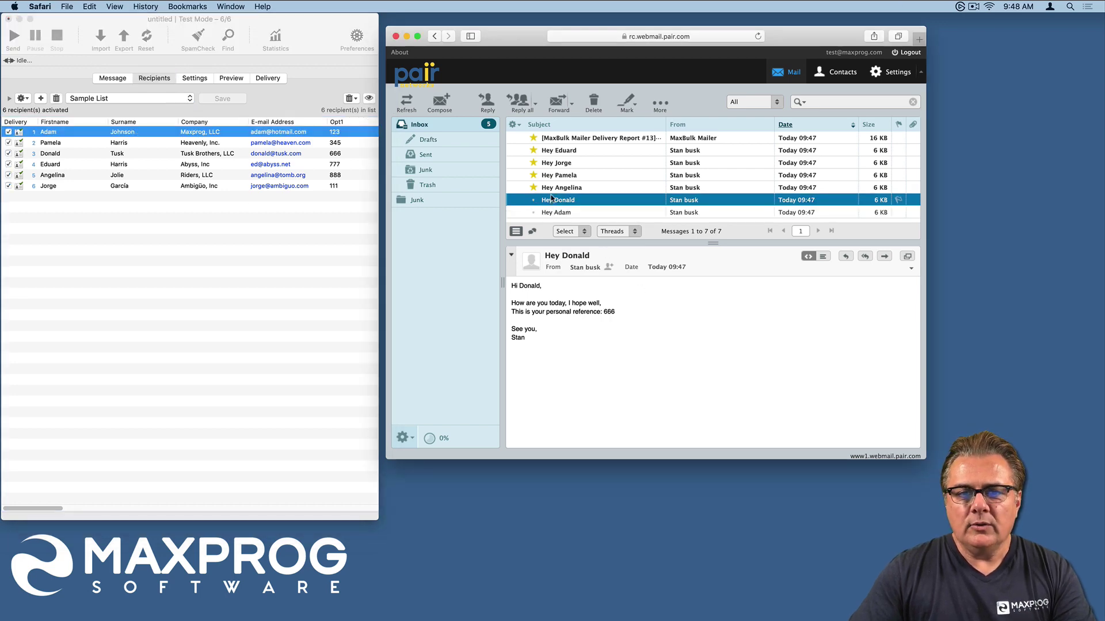
click(337, 156)
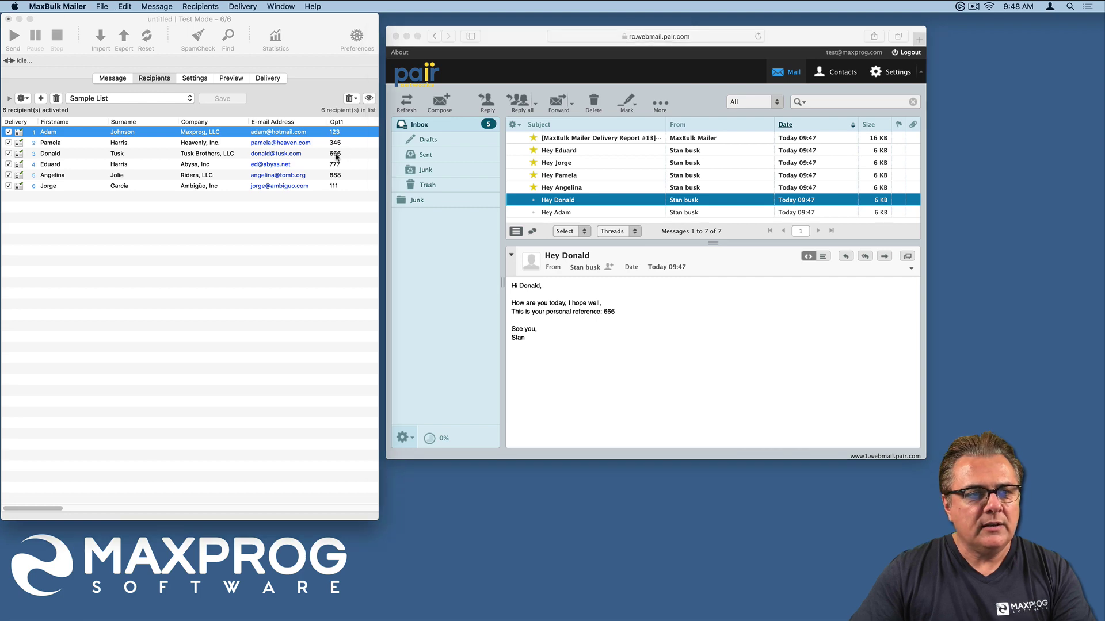
- Read the 888, 777 and other test messages, the Delivery Report, then the reference 123 message
click(566, 191)
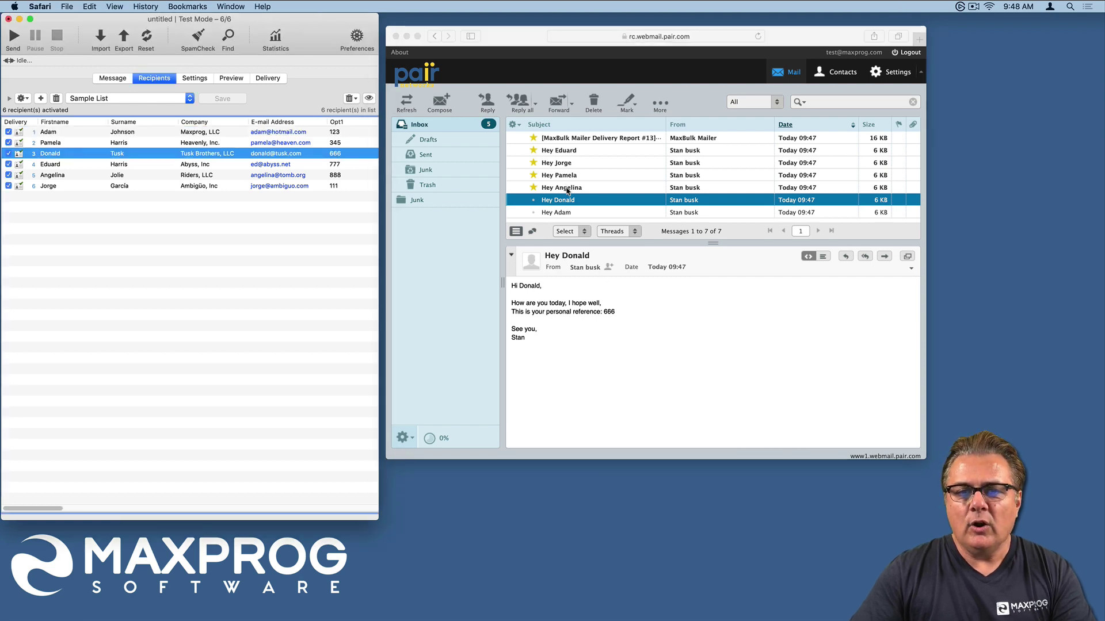
click(566, 189)
click(561, 176)
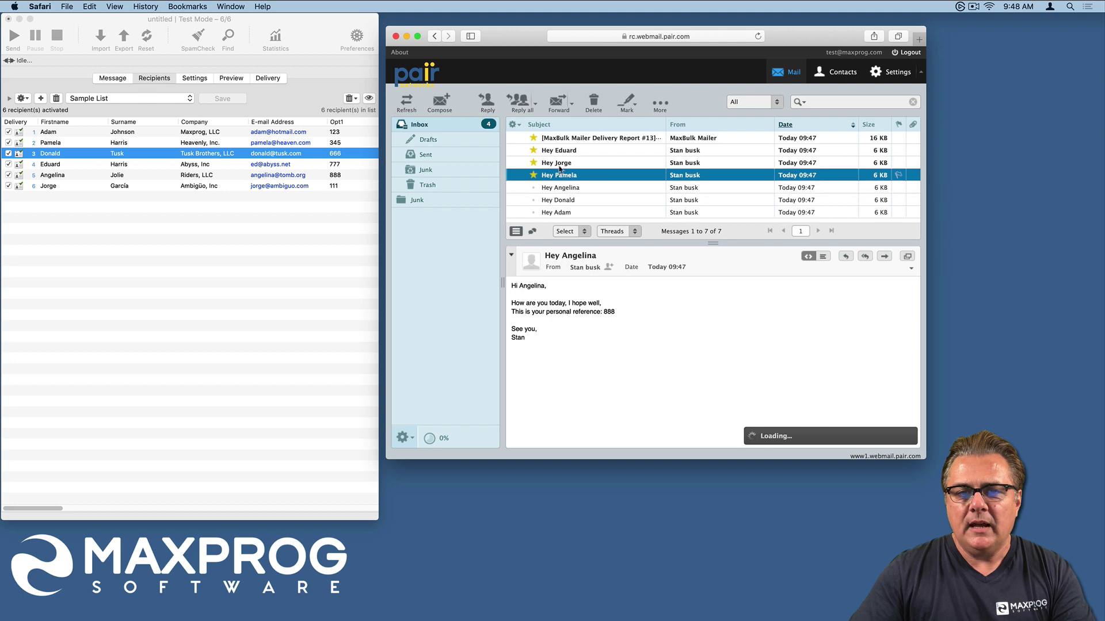
click(561, 163)
click(562, 151)
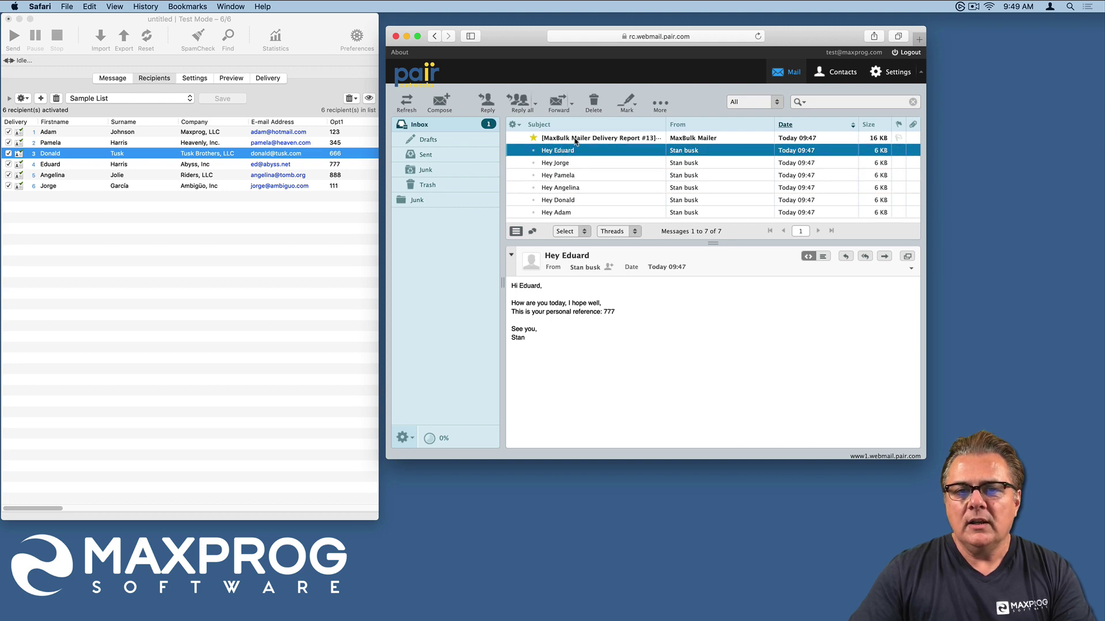
click(572, 139)
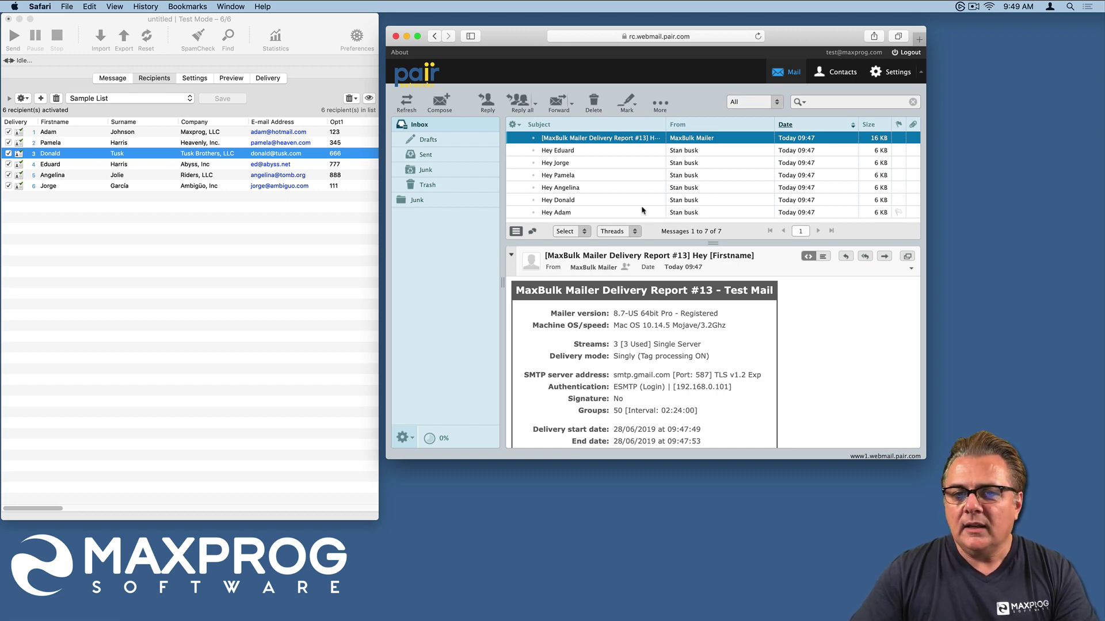
click(578, 214)
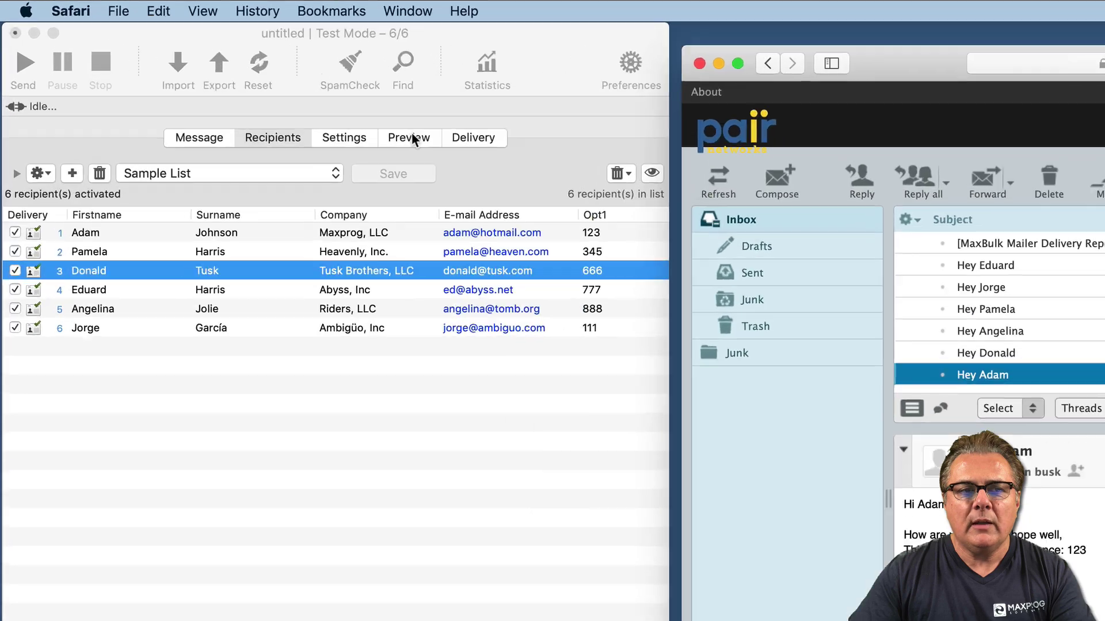
- On the Delivery page, uncheck Delivery > Test Mode and keep the sending target on To All
click(412, 138)
click(412, 138)
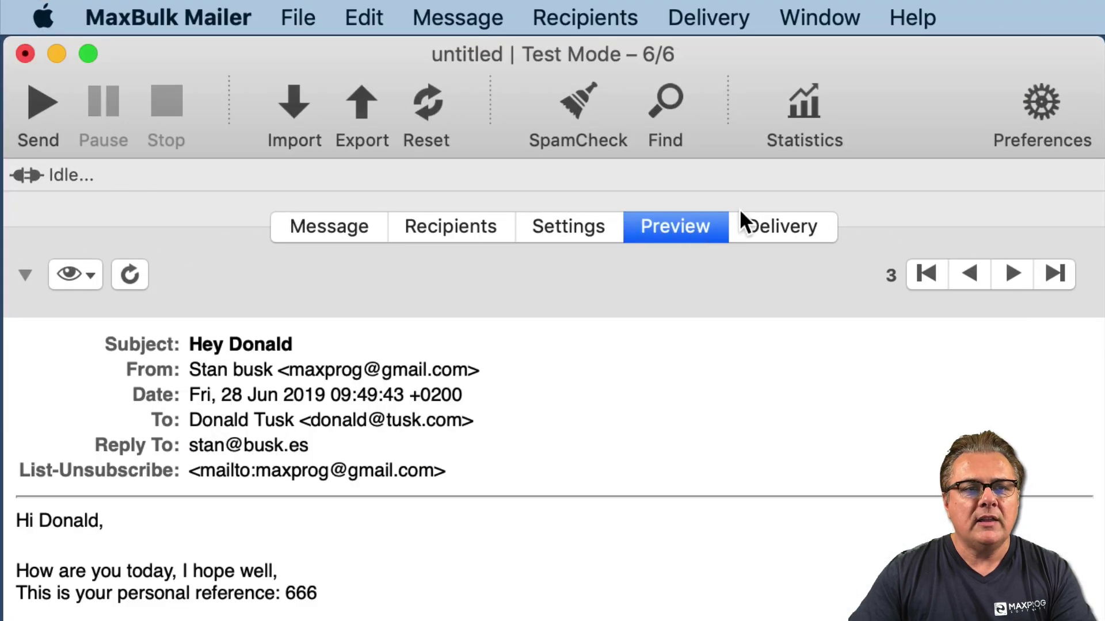
click(776, 231)
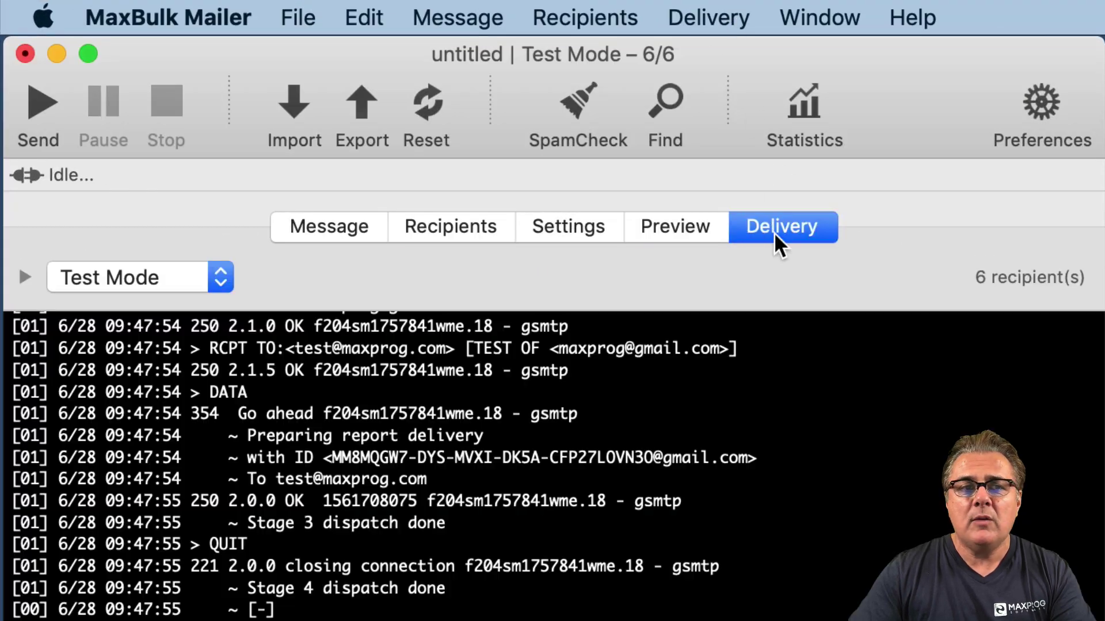
click(709, 8)
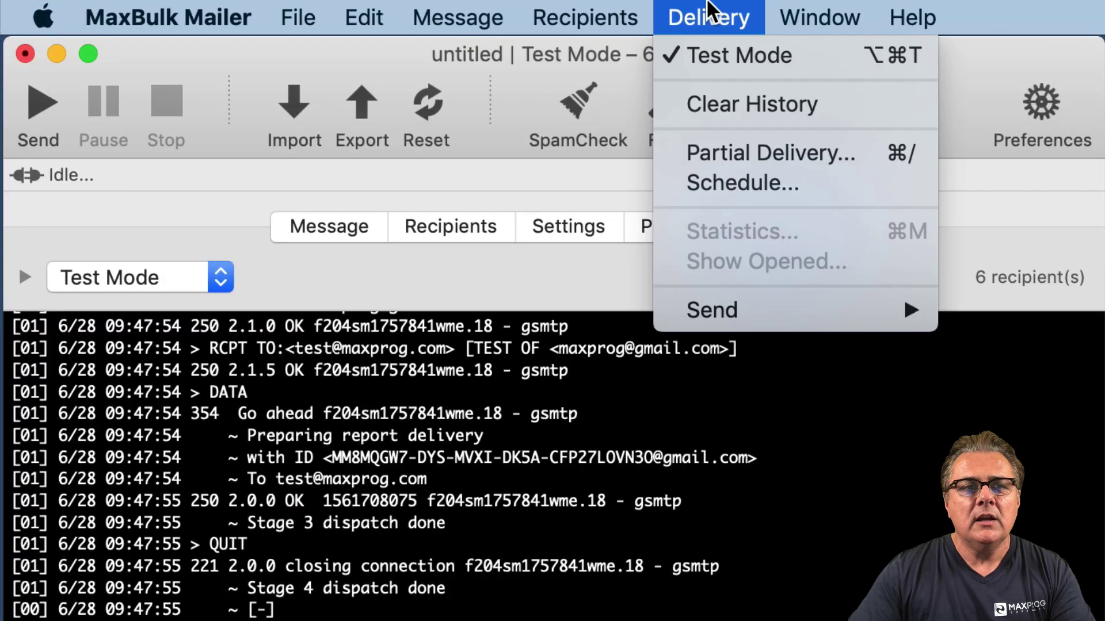
click(730, 55)
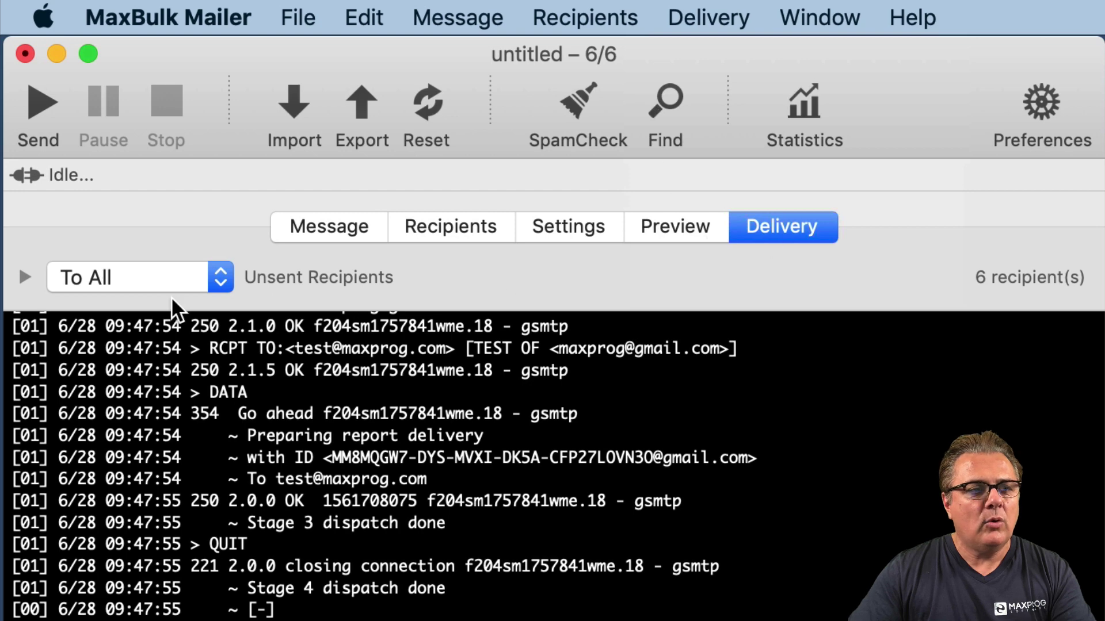
click(131, 281)
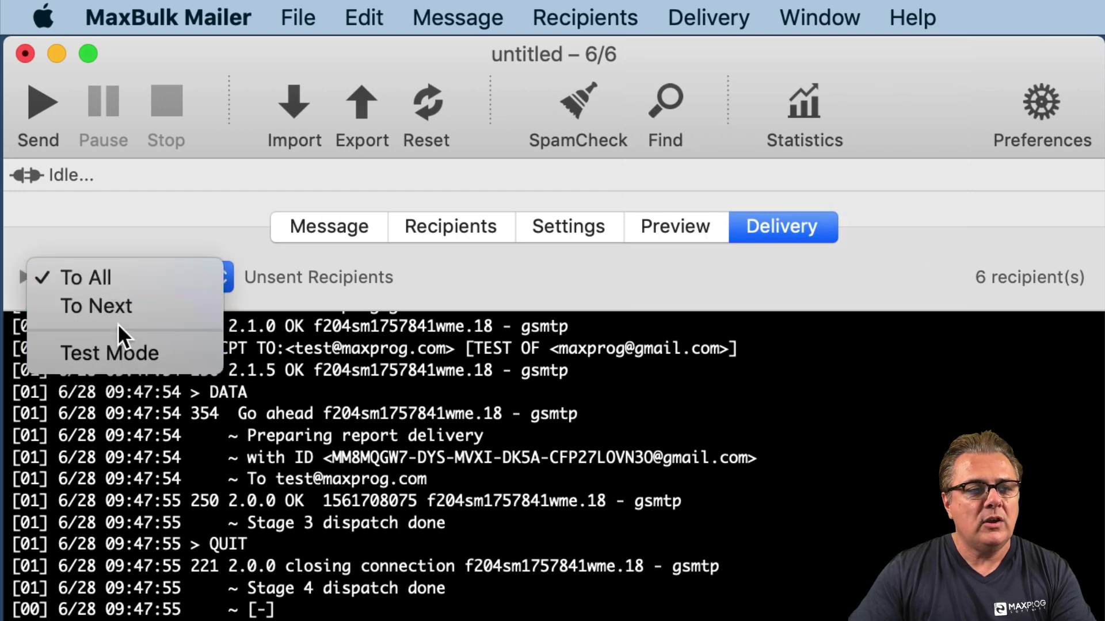
click(111, 233)
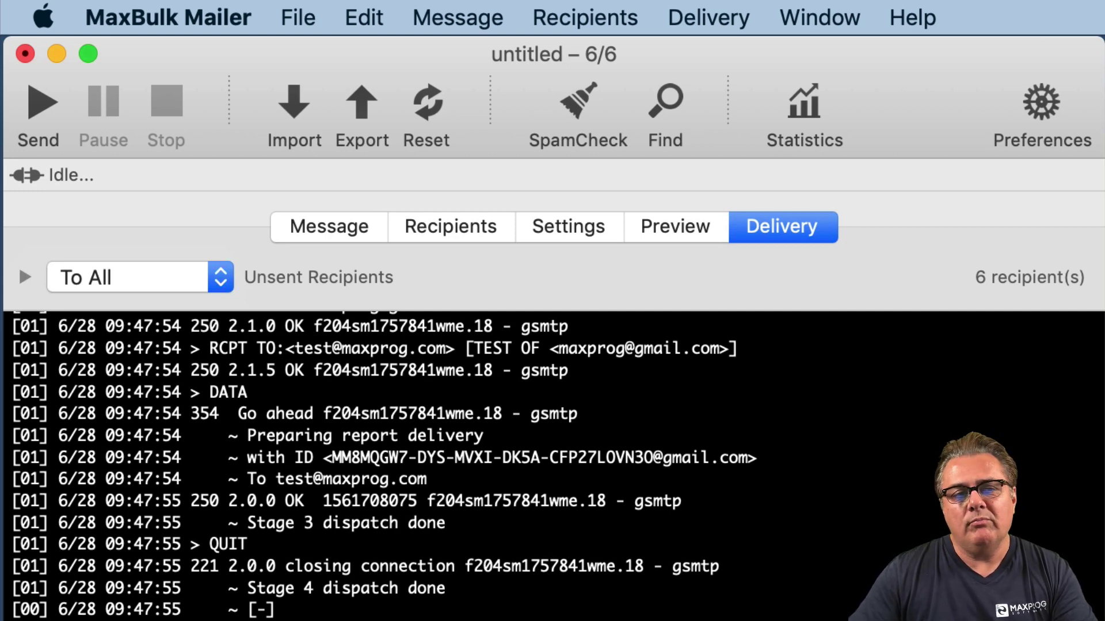
- Open the Recipients view, expand the empty Cc/Bcc fields, and put the cursor in Bcc
click(478, 229)
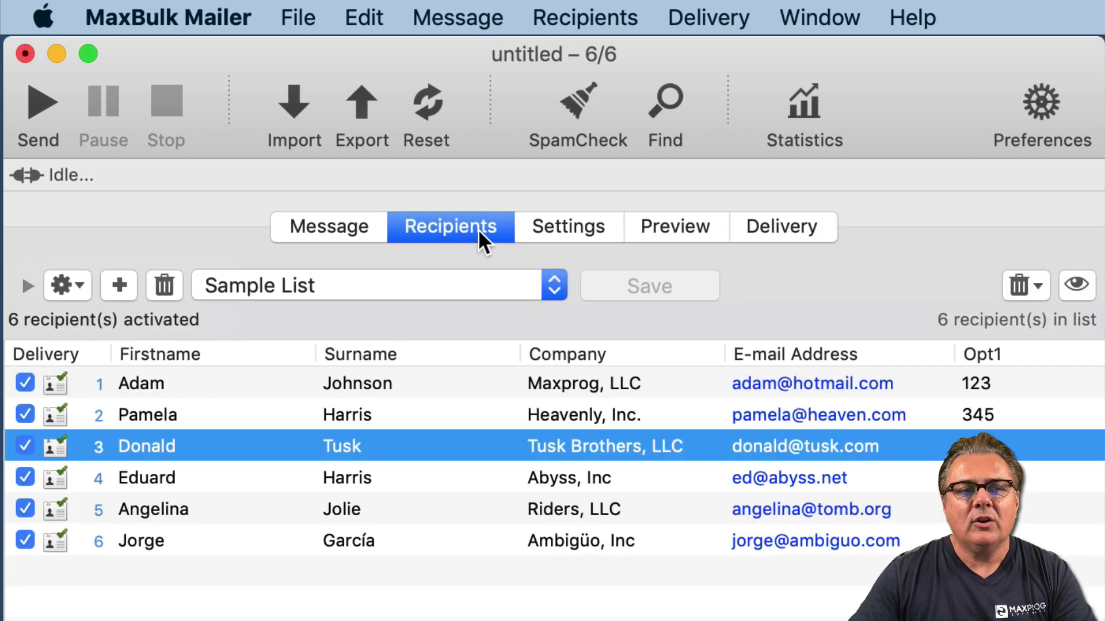
click(26, 286)
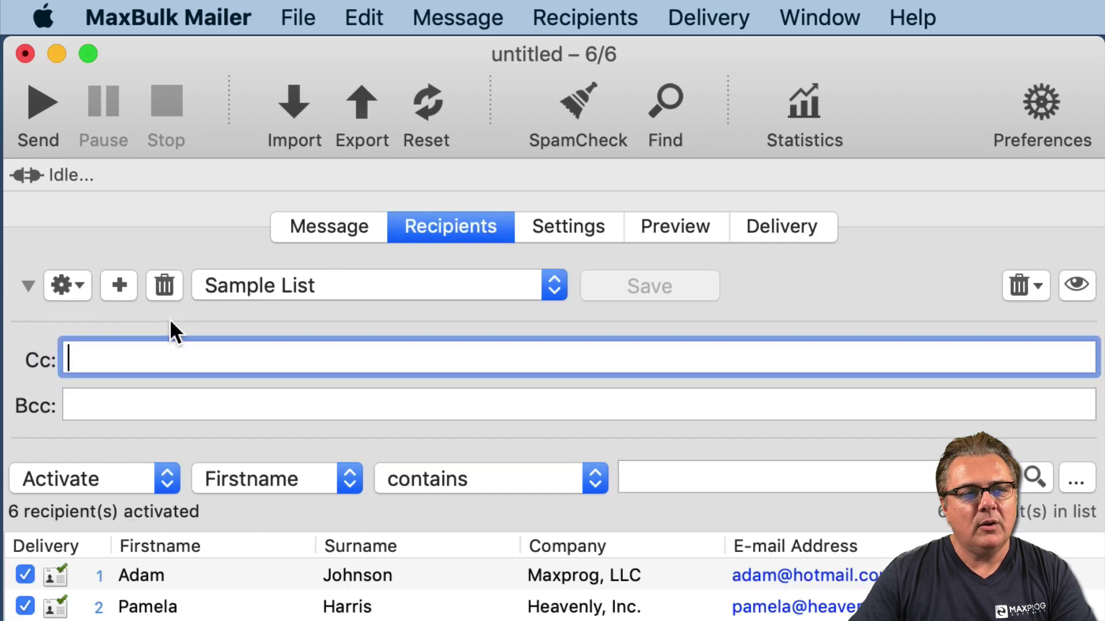
click(90, 402)
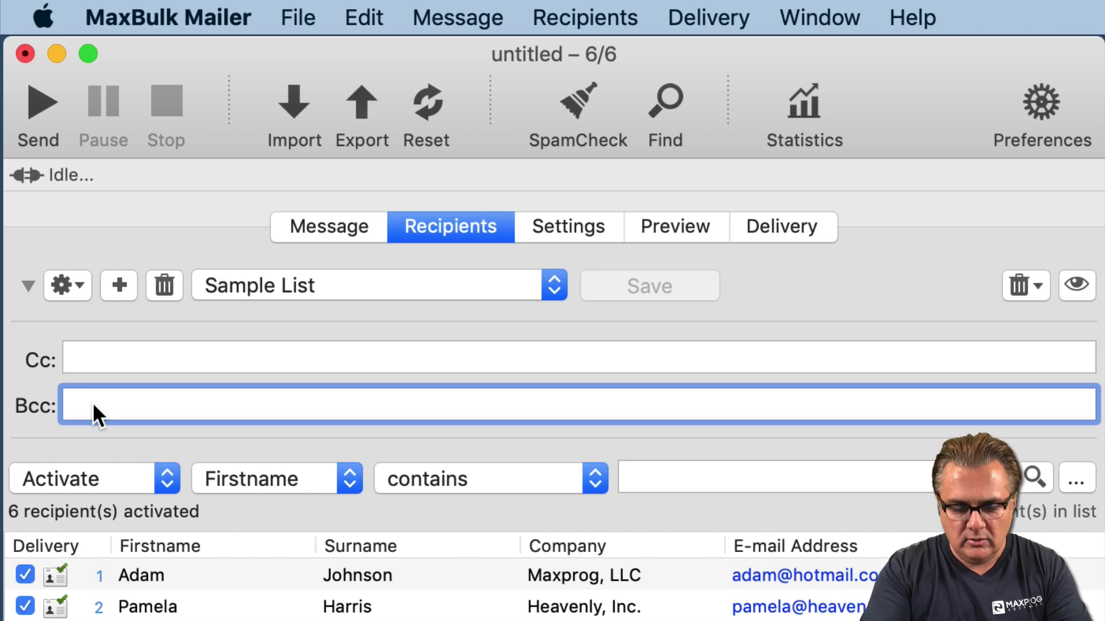
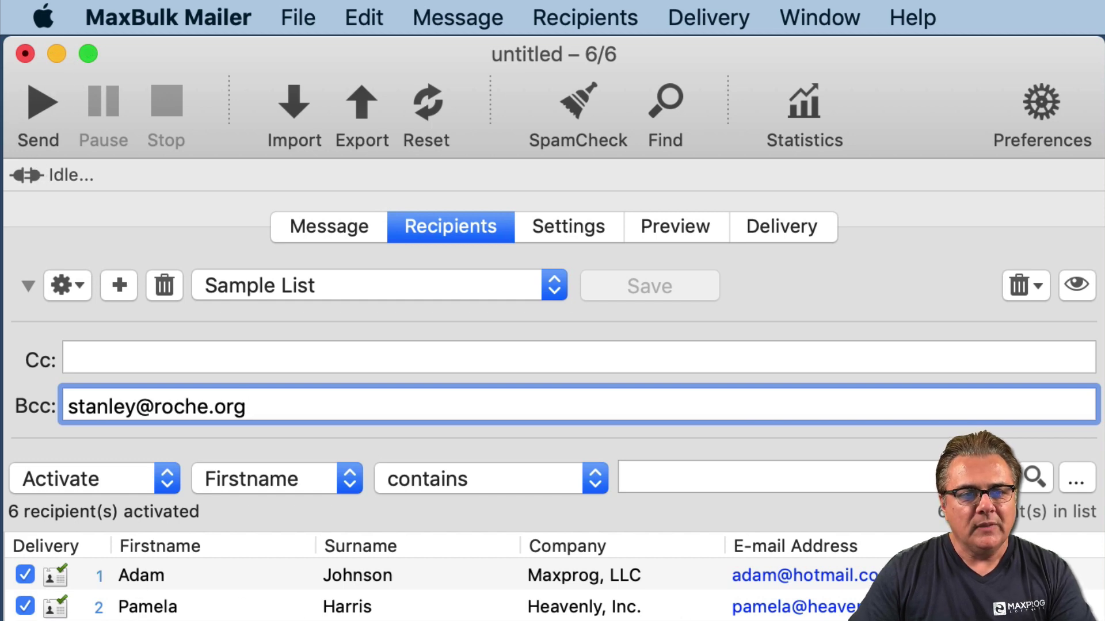
click(755, 577)
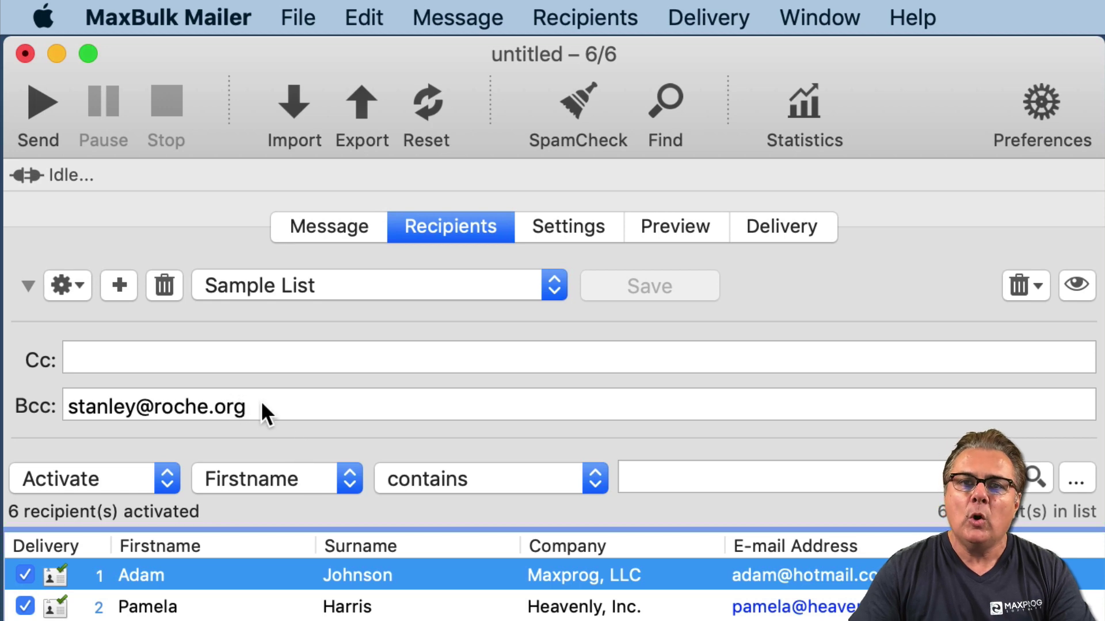
mouse_move(213, 403)
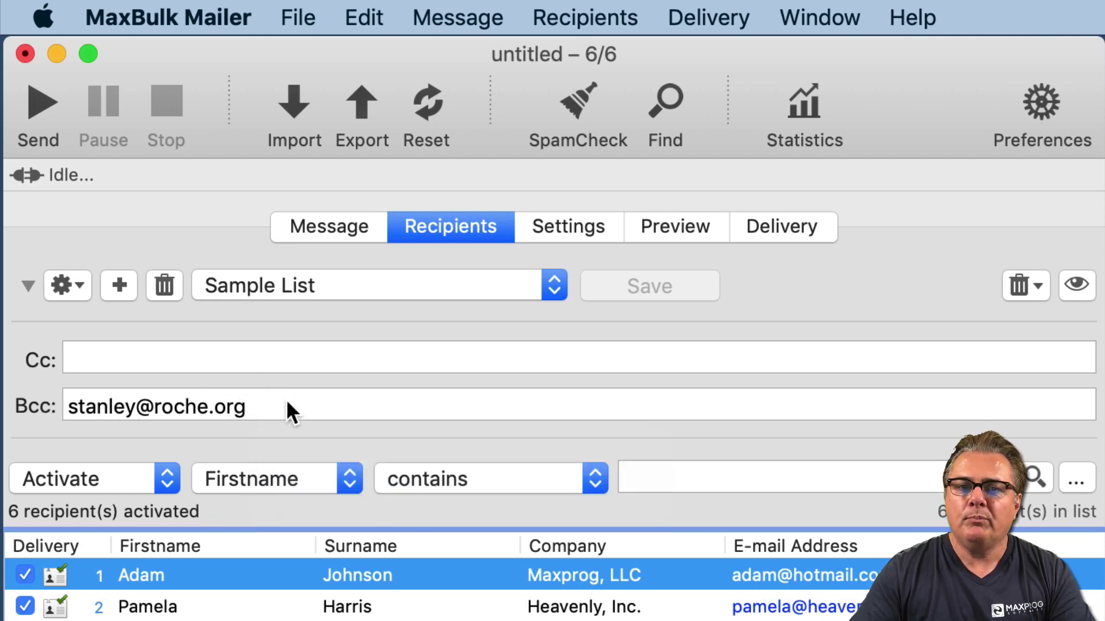
mouse_move(286, 403)
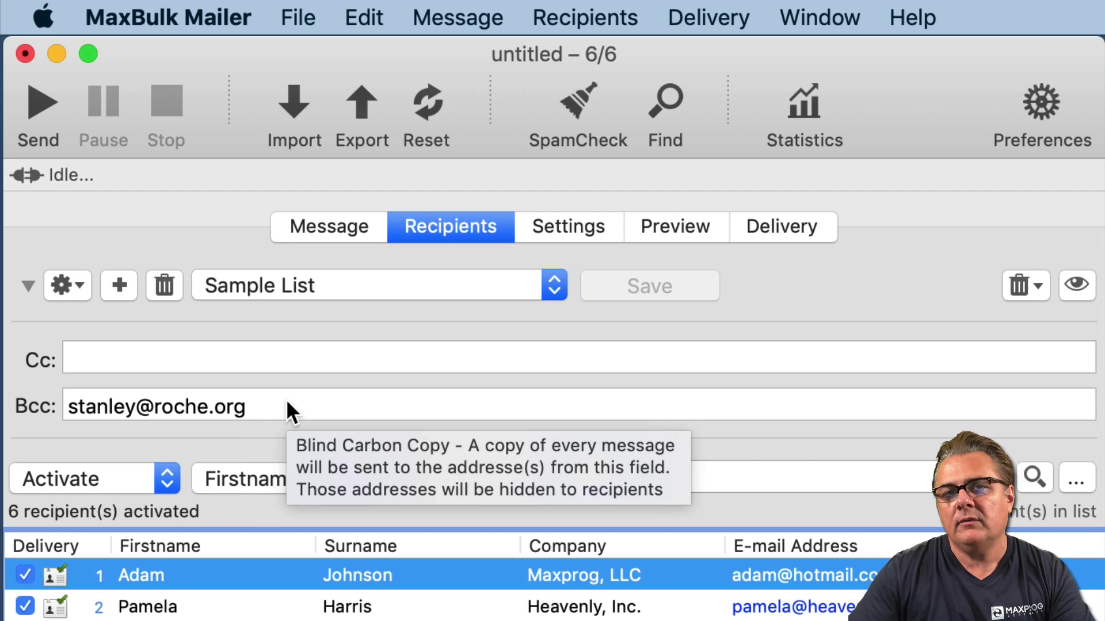
drag(285, 403, 64, 411)
key(super+x)
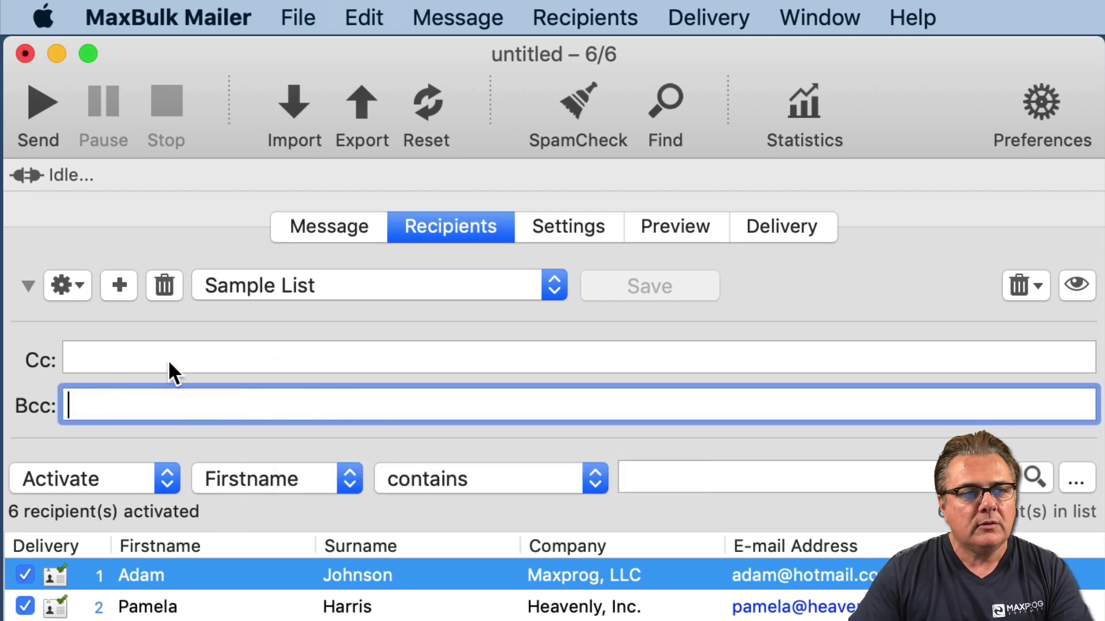
click(168, 361)
key(super+v)
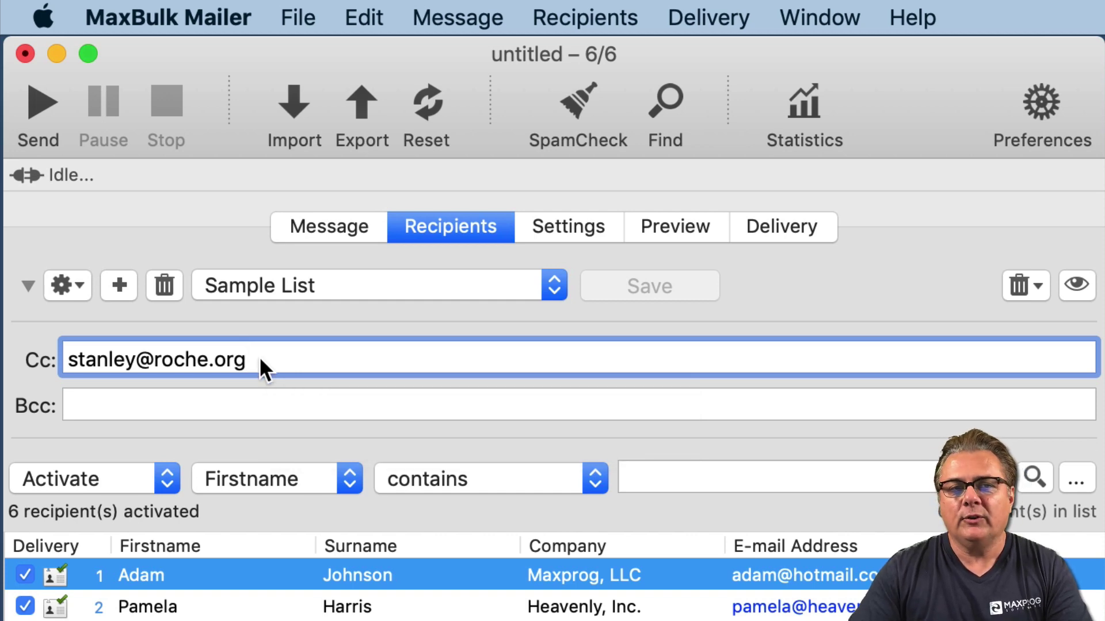
drag(260, 360, 97, 336)
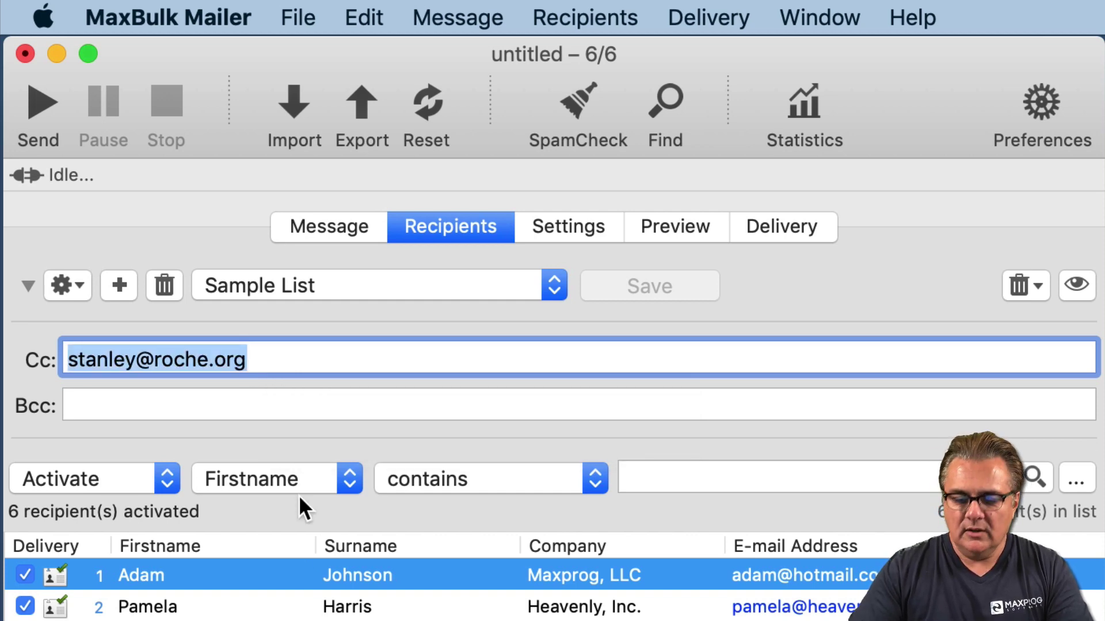
key(BackSpace)
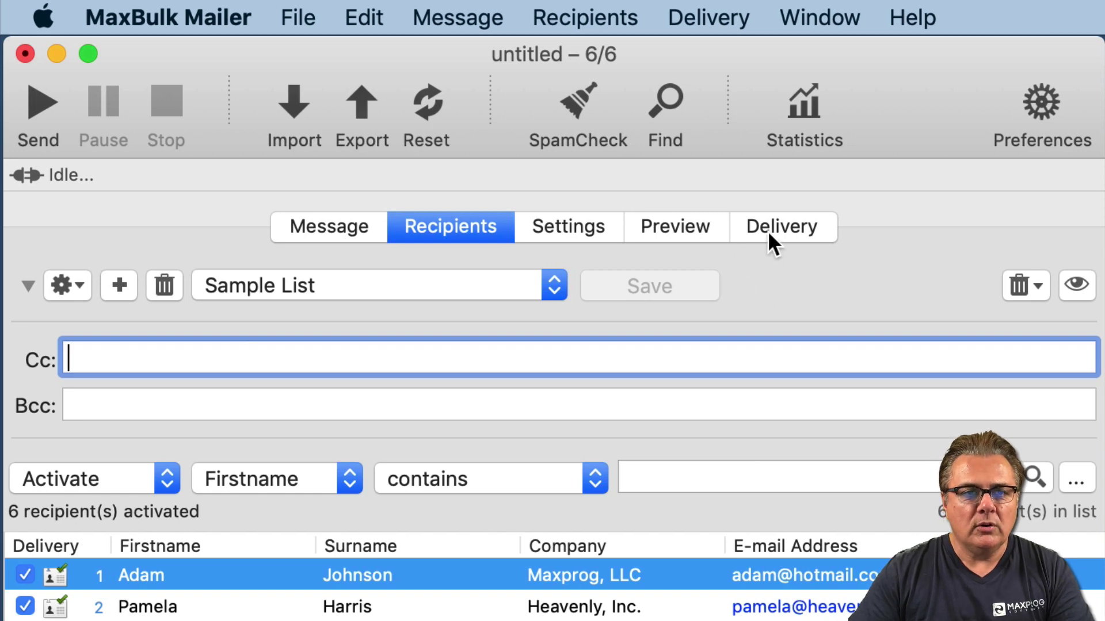
- On the Delivery page, change the sending target from To All to Test Mode for the 6 recipients
click(769, 231)
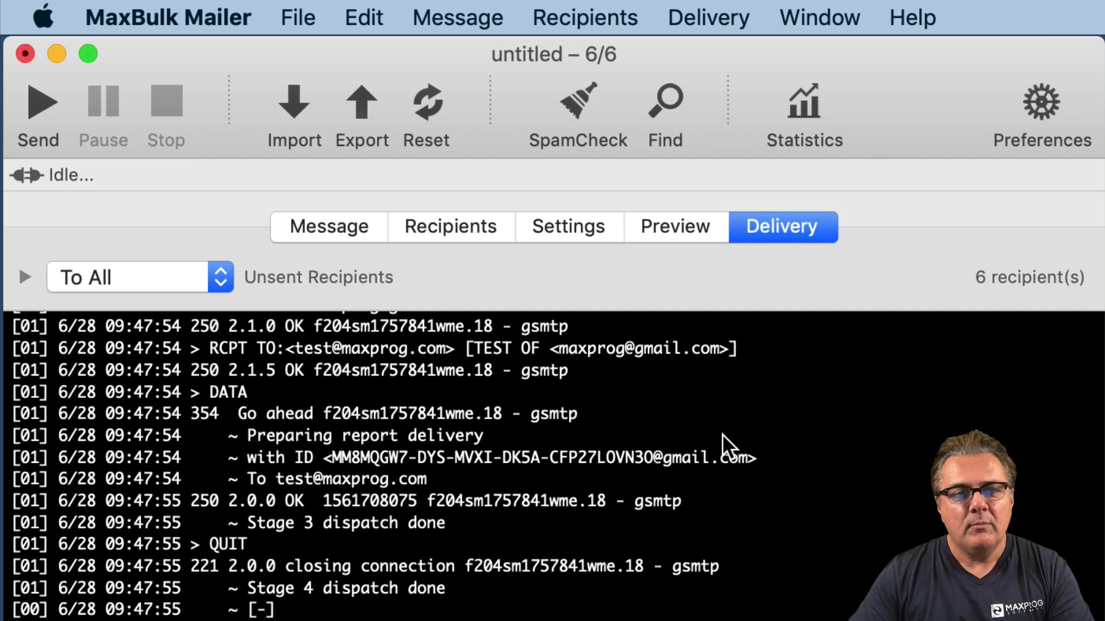
click(148, 276)
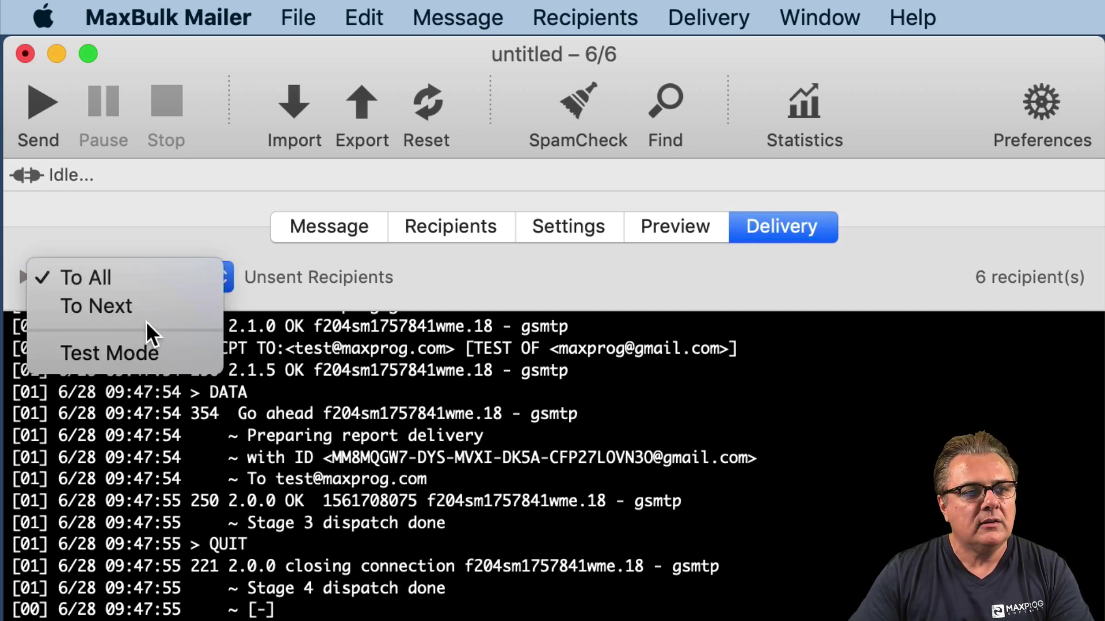
click(148, 348)
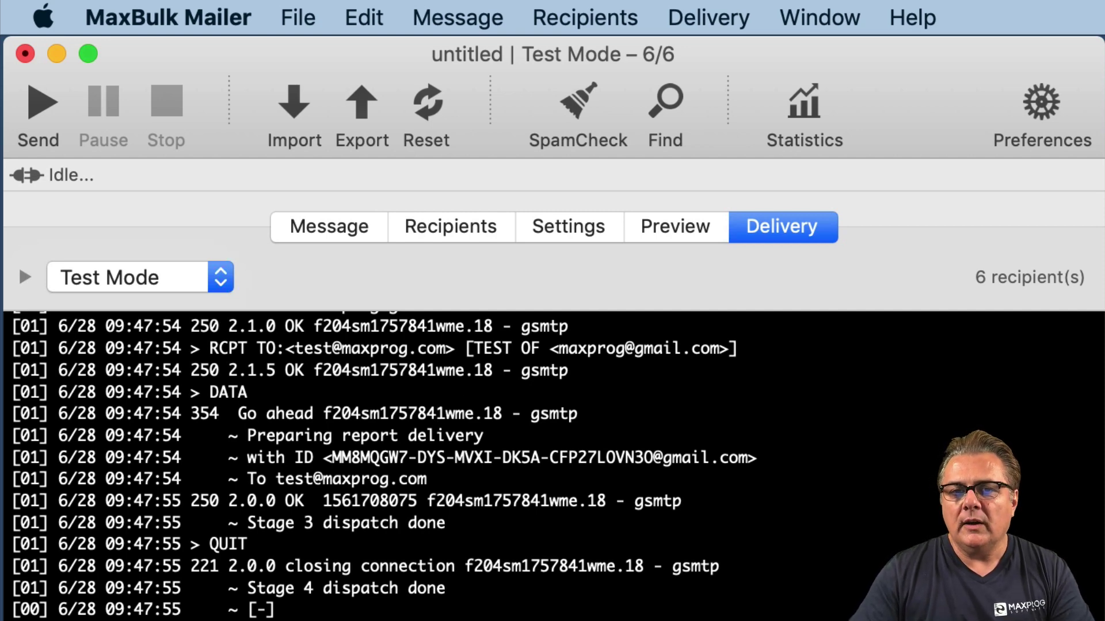
- Switch from MaxBulk Mailer to Safari showing the webmail inbox
key(super+Tab)
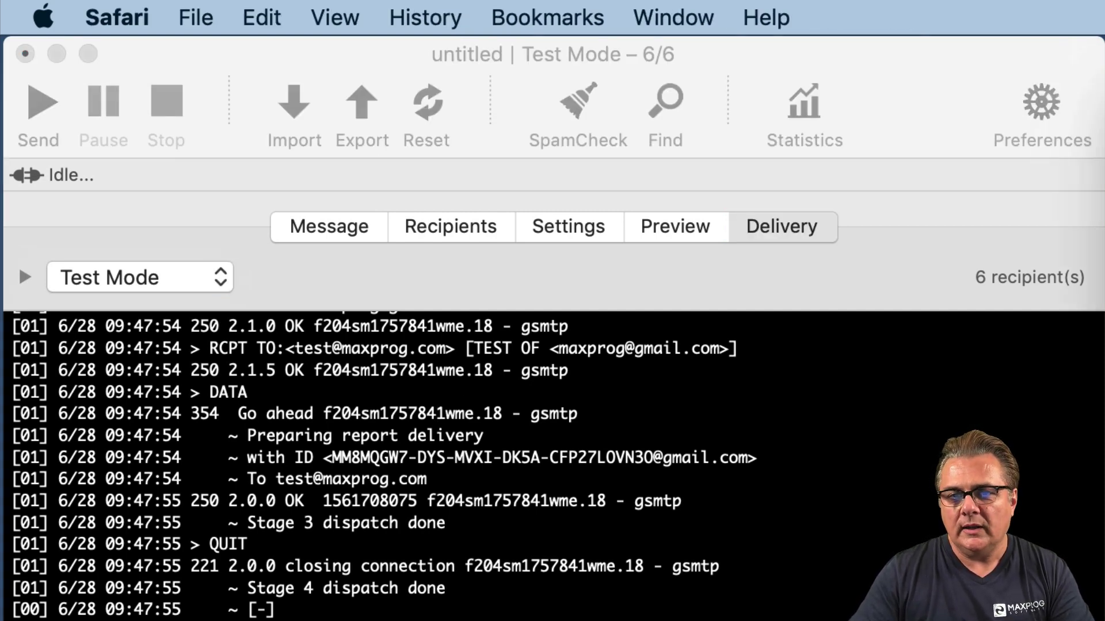